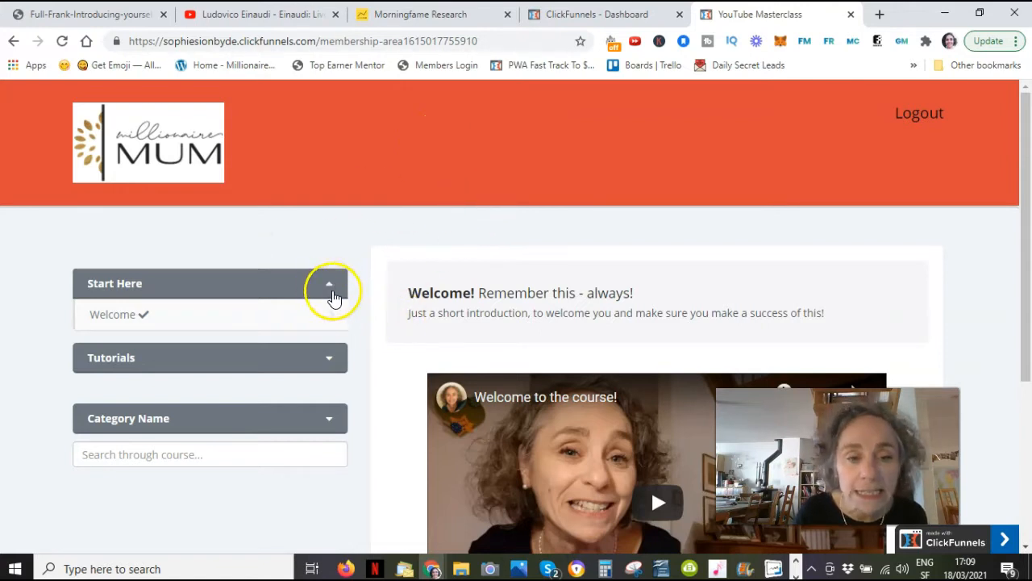
- Examine the example YouTube Masterclass member area, opening the Tutorials section and its Tutorial 1 and Tutorial 2 lessons
{"action": "left_click", "coordinate": [334, 363]}
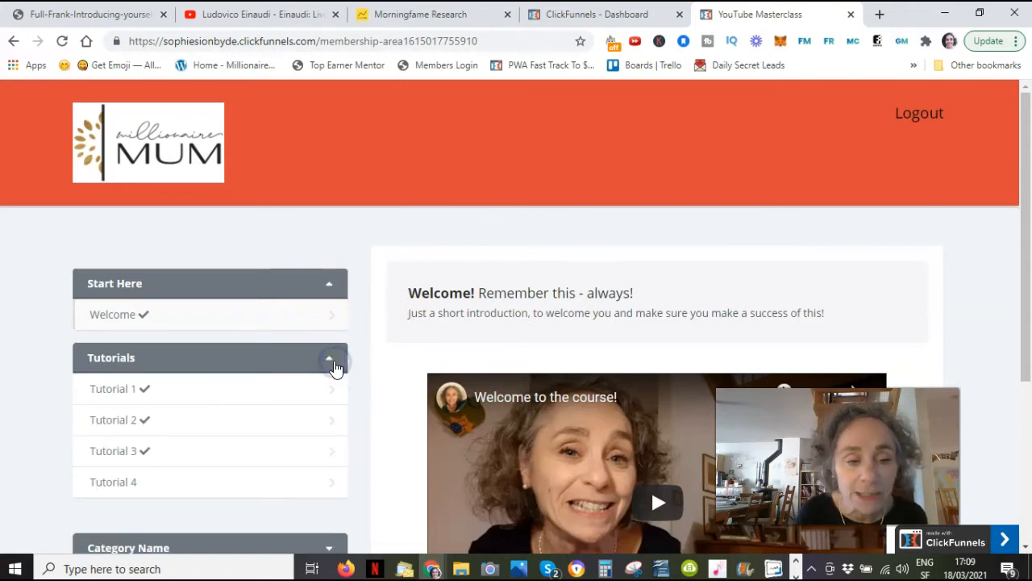
{"action": "scroll", "coordinate": [334, 367], "scroll_direction": "down", "scroll_amount": 1}
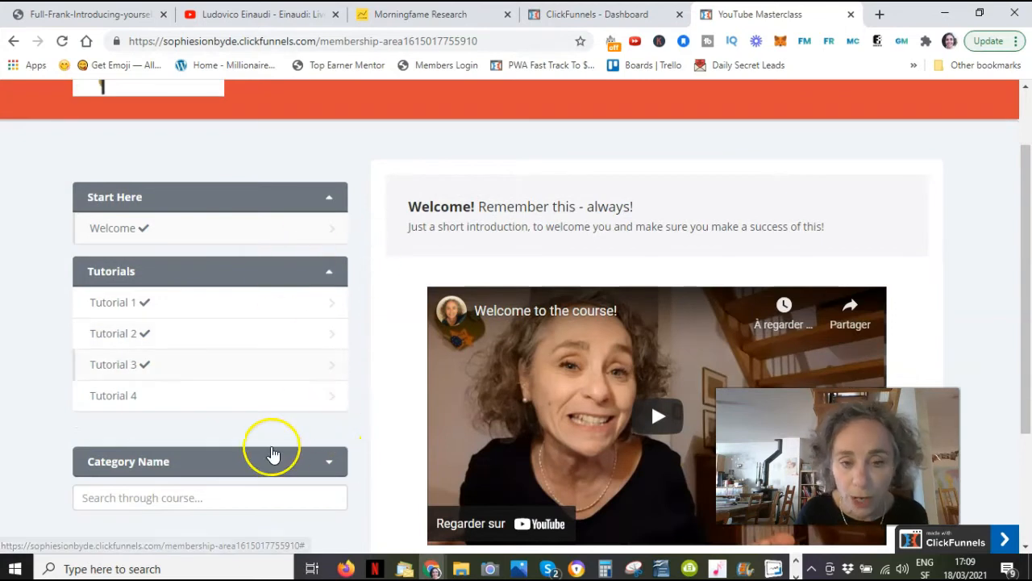
{"action": "left_click", "coordinate": [152, 311]}
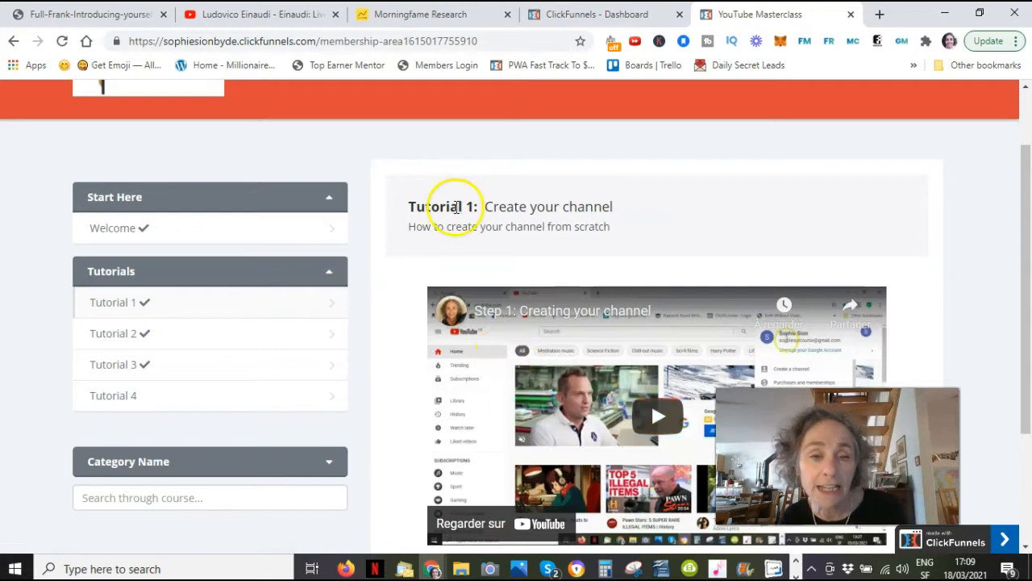
{"action": "scroll", "coordinate": [557, 375], "scroll_direction": "down", "scroll_amount": 3}
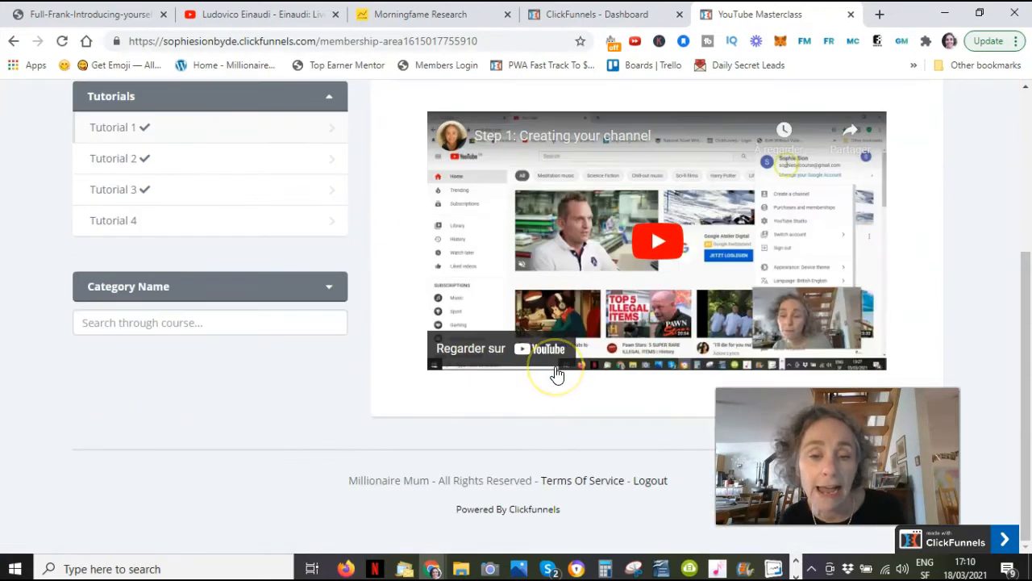
{"action": "left_click", "coordinate": [142, 158]}
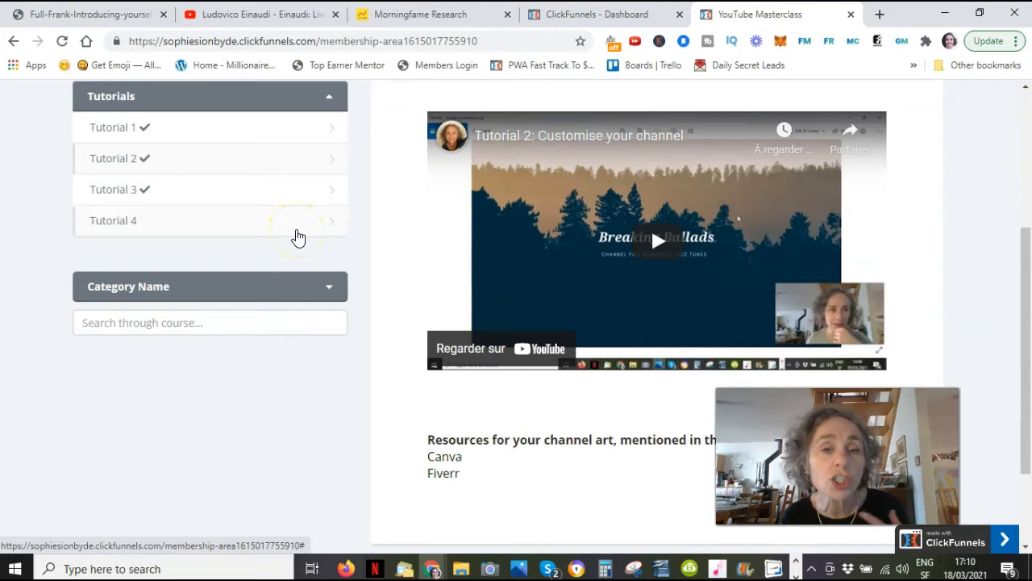
{"action": "scroll", "coordinate": [299, 236], "scroll_direction": "up", "scroll_amount": 4}
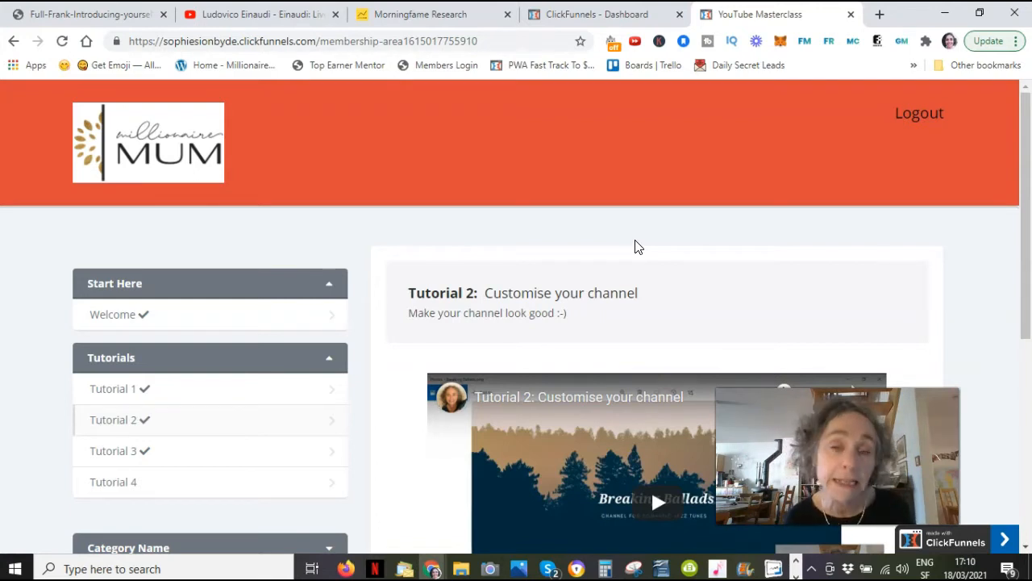
- Start building a new funnel with Sell Your Product as the goal and Membership as the type
{"action": "left_click", "coordinate": [586, 21]}
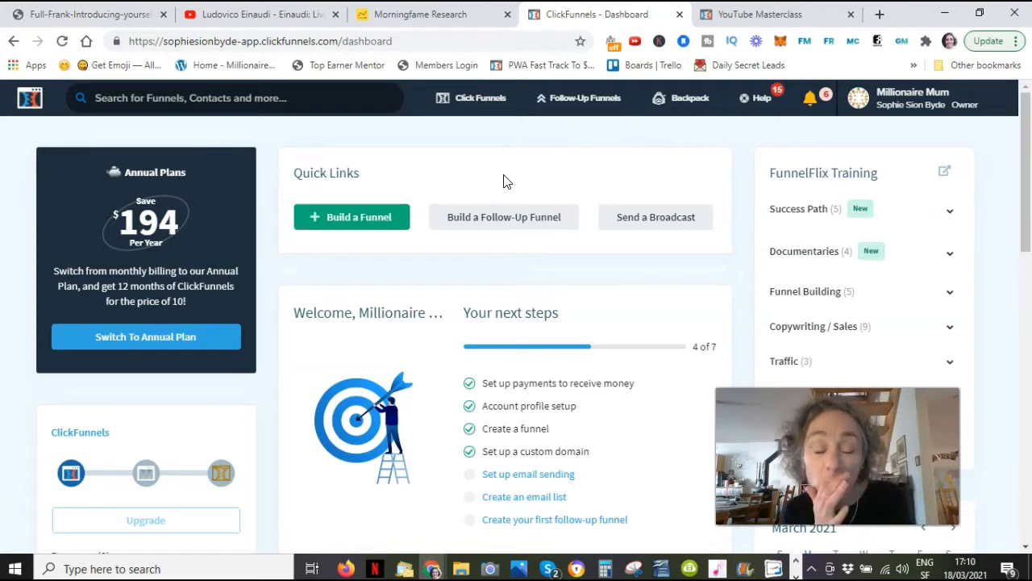
{"action": "mouse_move", "coordinate": [472, 107]}
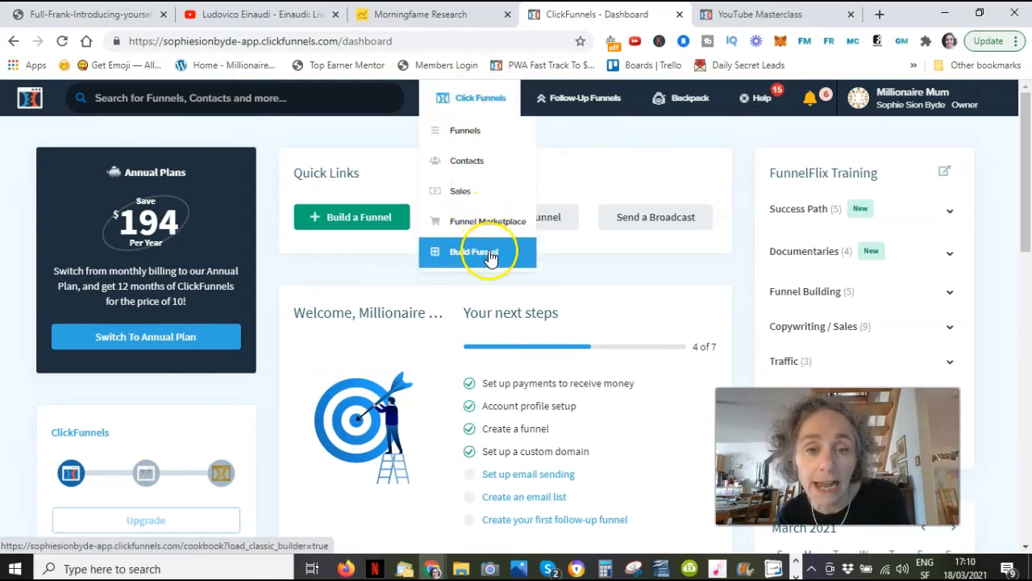
{"action": "left_click", "coordinate": [335, 226]}
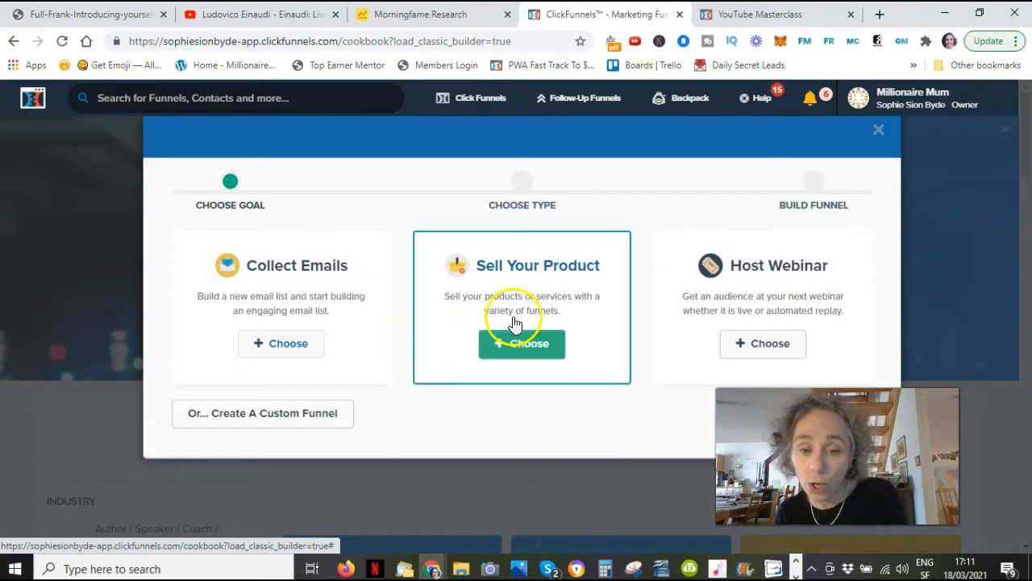
{"action": "left_click", "coordinate": [513, 346]}
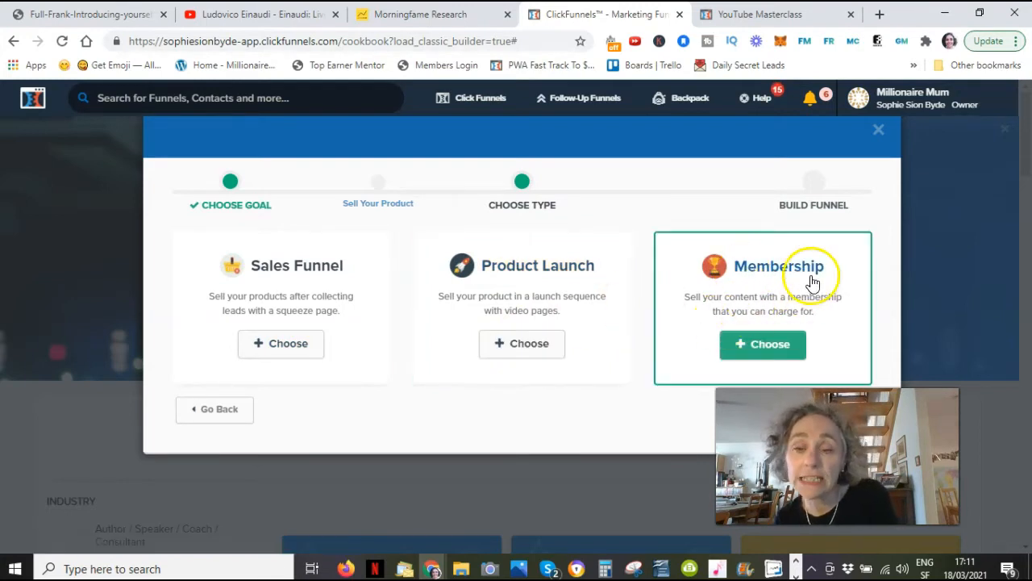
{"action": "left_click", "coordinate": [758, 345]}
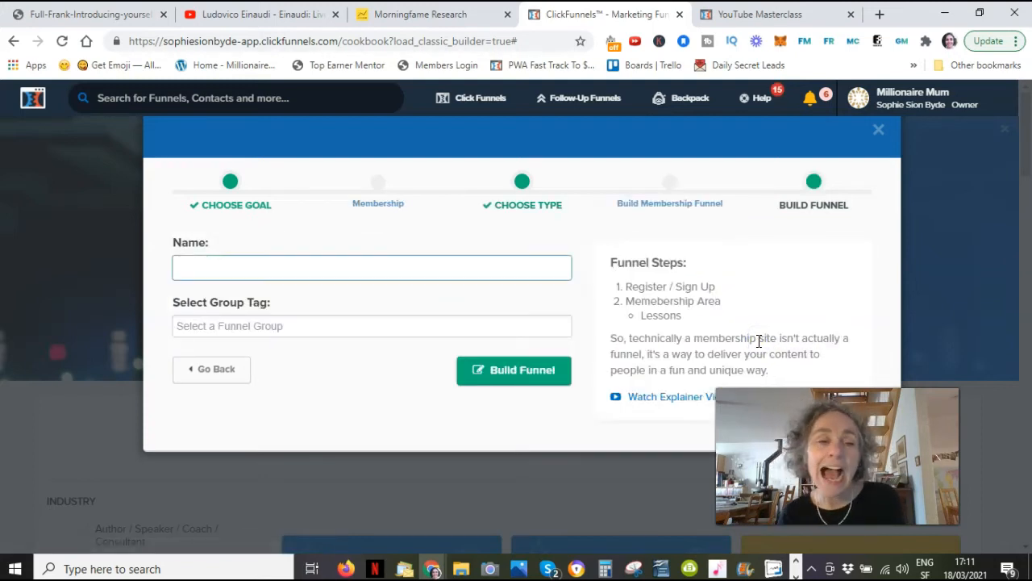
- Name the funnel "example membership site" and build it
{"action": "left_click", "coordinate": [358, 267]}
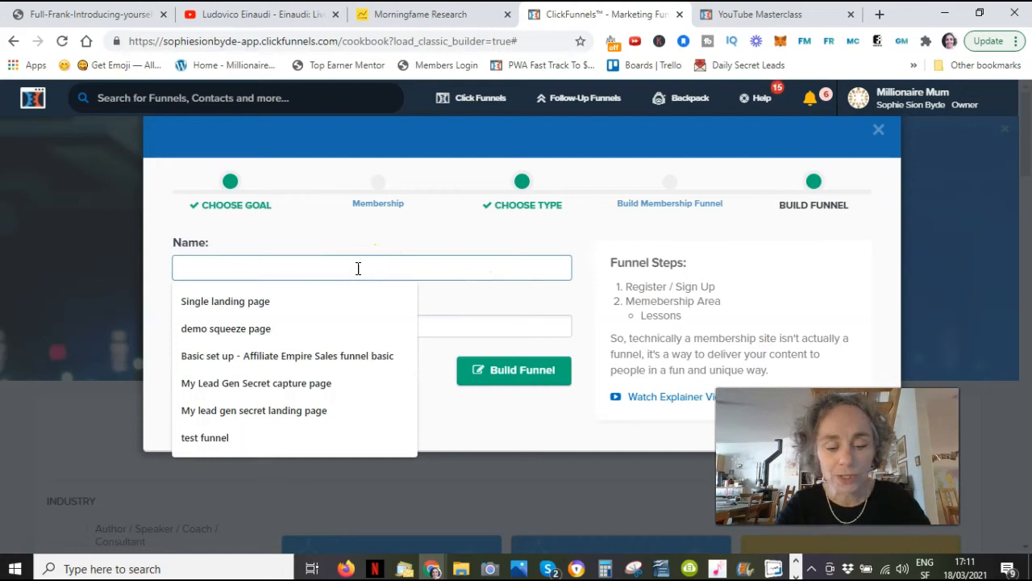
{"action": "type", "text": "example membership site"}
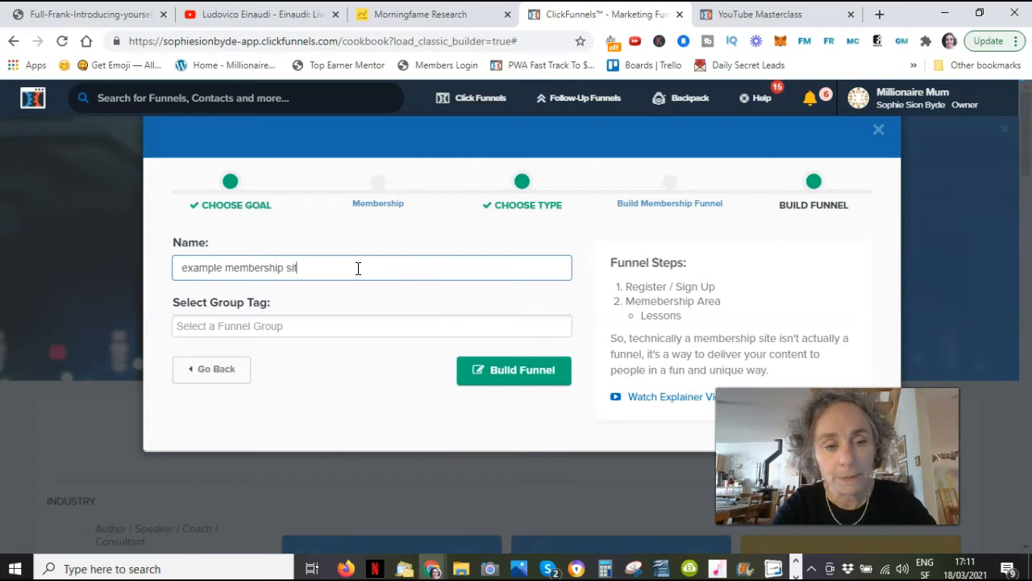
{"action": "left_click", "coordinate": [503, 375]}
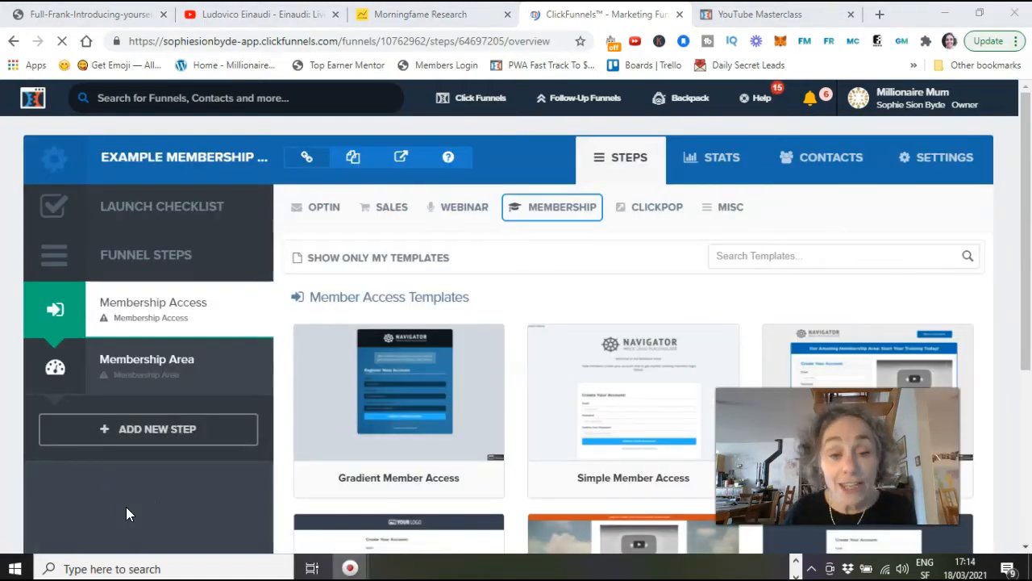
- Browse the member access templates and apply the Simple Member Access template to the Membership Access step
{"action": "scroll", "coordinate": [509, 422], "scroll_direction": "down", "scroll_amount": 4}
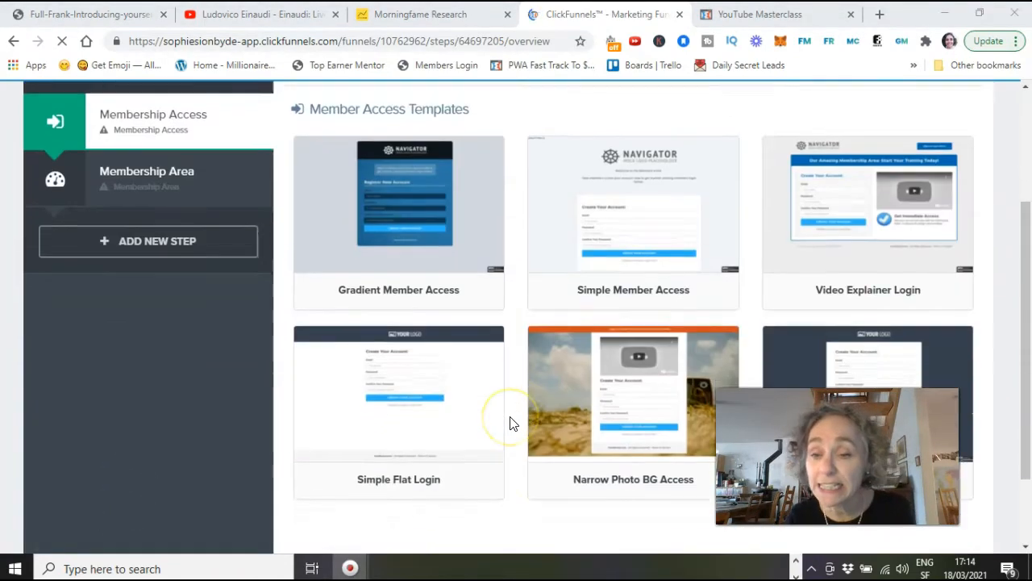
{"action": "scroll", "coordinate": [509, 423], "scroll_direction": "up", "scroll_amount": 2}
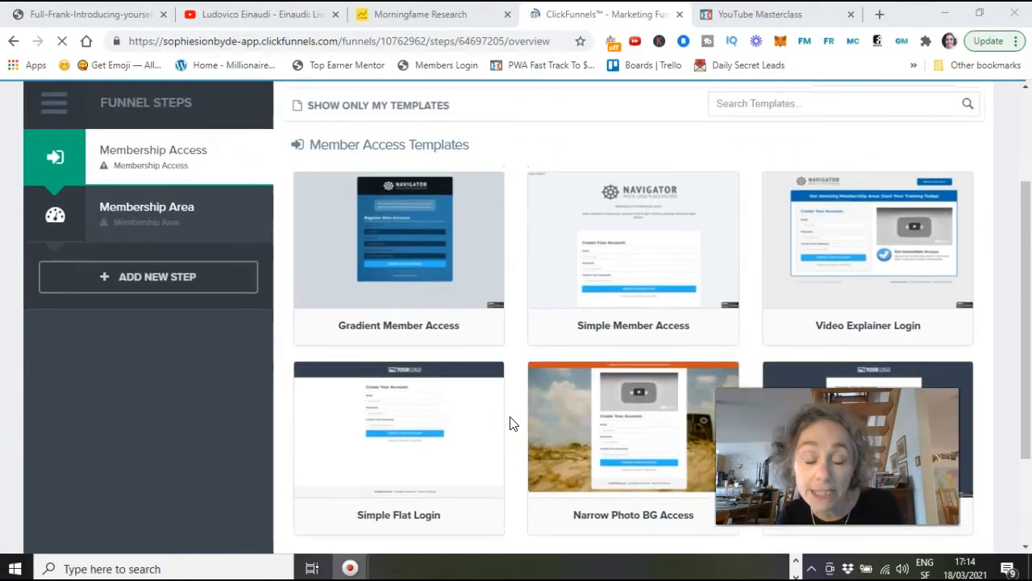
{"action": "scroll", "coordinate": [510, 423], "scroll_direction": "up", "scroll_amount": 1}
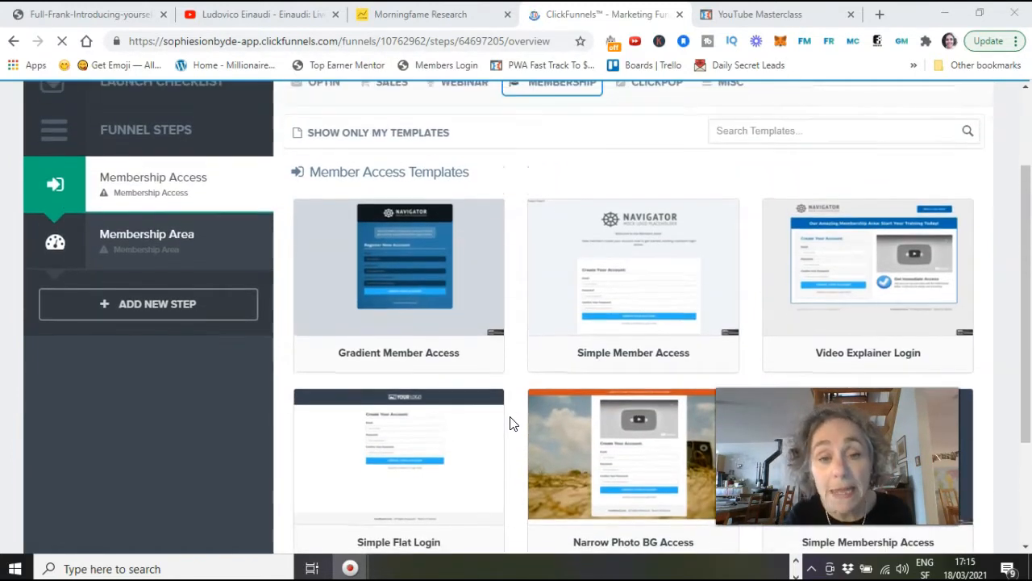
{"action": "left_click", "coordinate": [404, 286]}
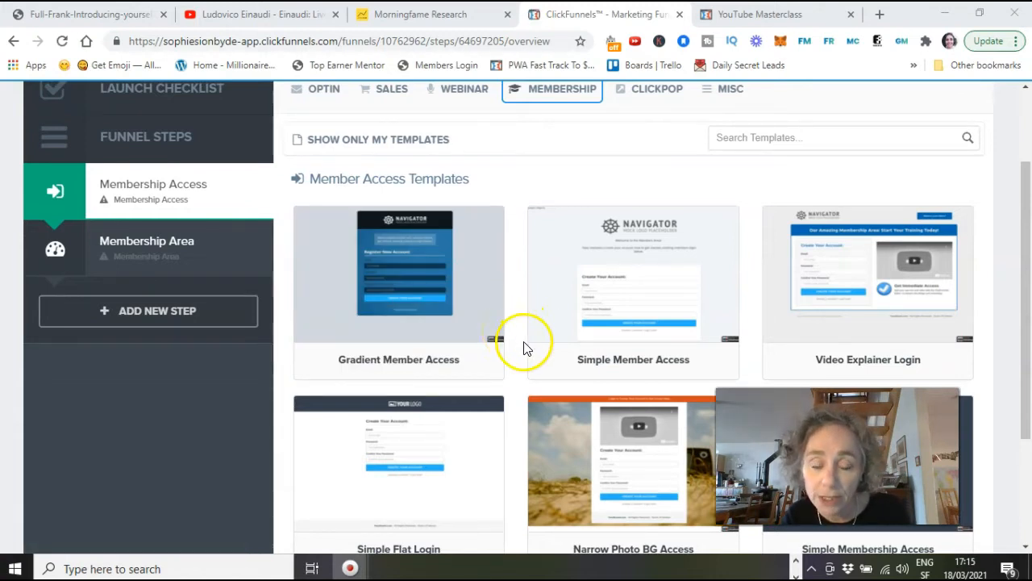
{"action": "scroll", "coordinate": [524, 344], "scroll_direction": "down", "scroll_amount": 1}
{"action": "mouse_move", "coordinate": [659, 284]}
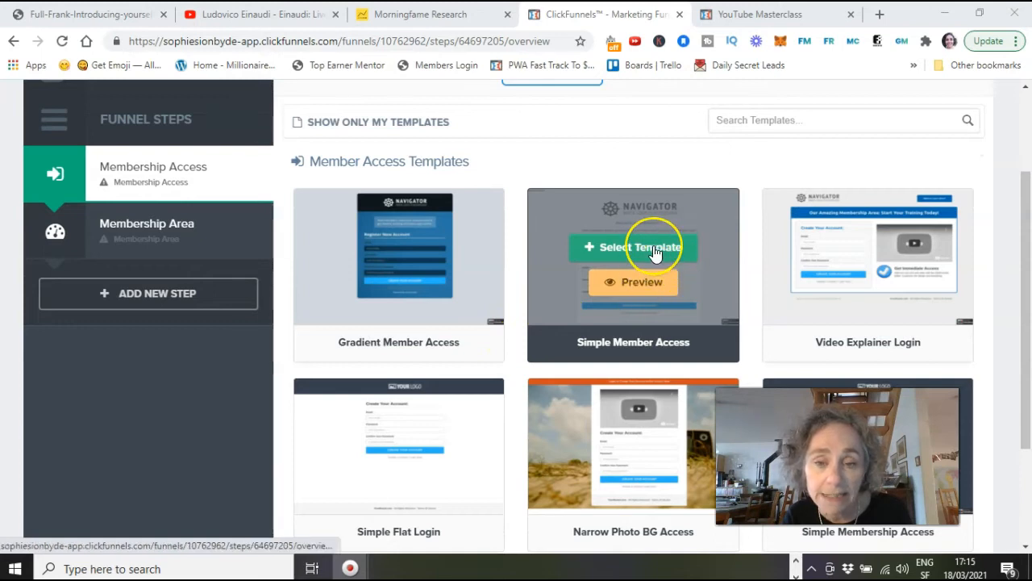
{"action": "left_click", "coordinate": [655, 252]}
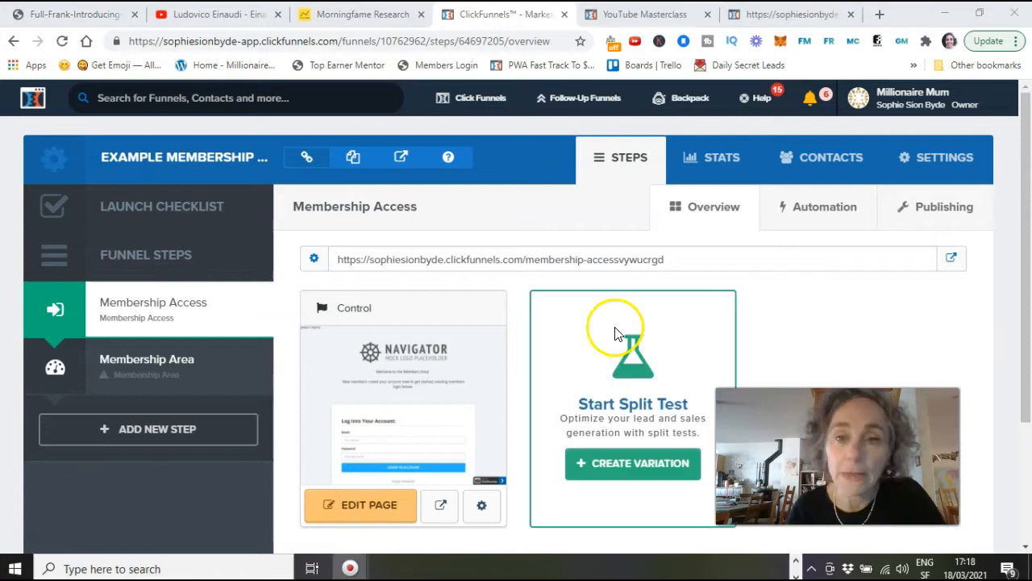
- Browse the templates for the Membership Area step and apply the Simple Membership template
{"action": "left_click", "coordinate": [135, 370]}
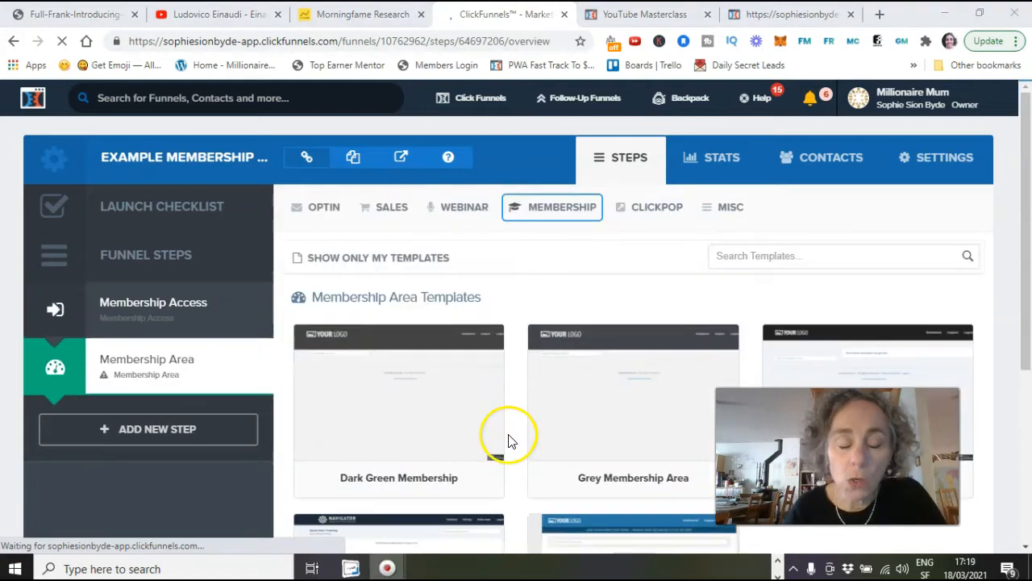
{"action": "scroll", "coordinate": [583, 440], "scroll_direction": "down", "scroll_amount": 3}
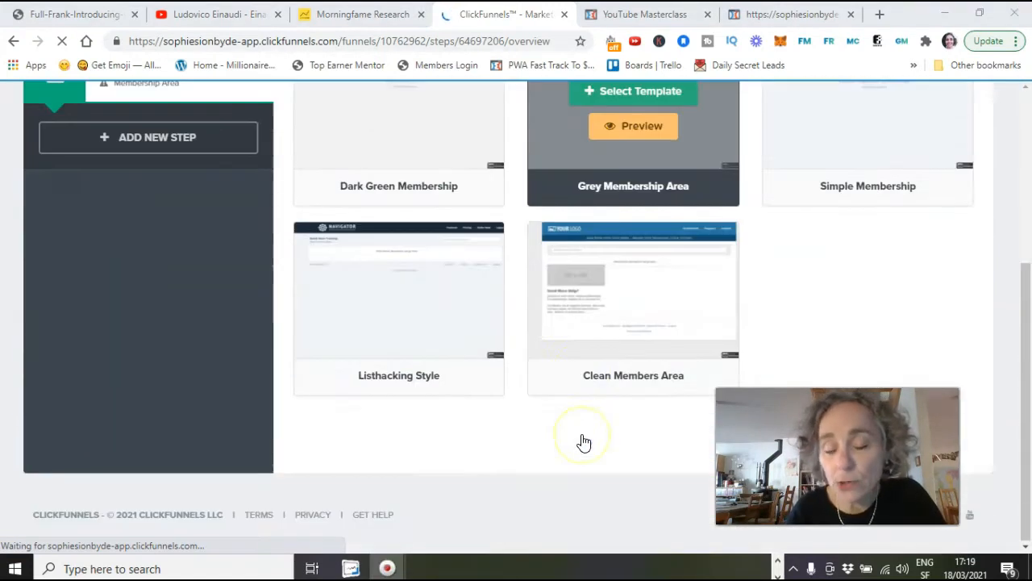
{"action": "scroll", "coordinate": [584, 441], "scroll_direction": "up", "scroll_amount": 1}
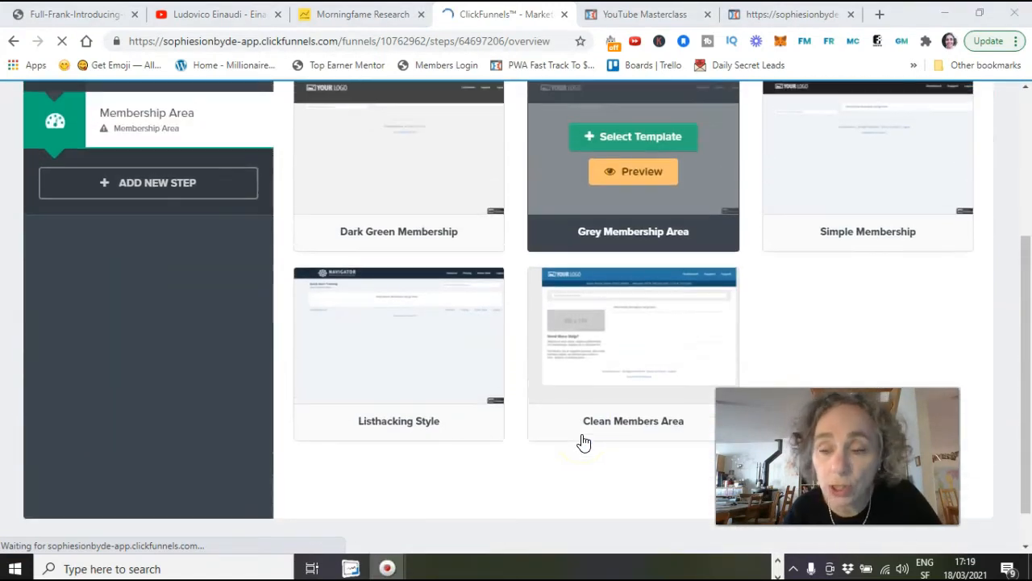
{"action": "scroll", "coordinate": [584, 441], "scroll_direction": "up", "scroll_amount": 1}
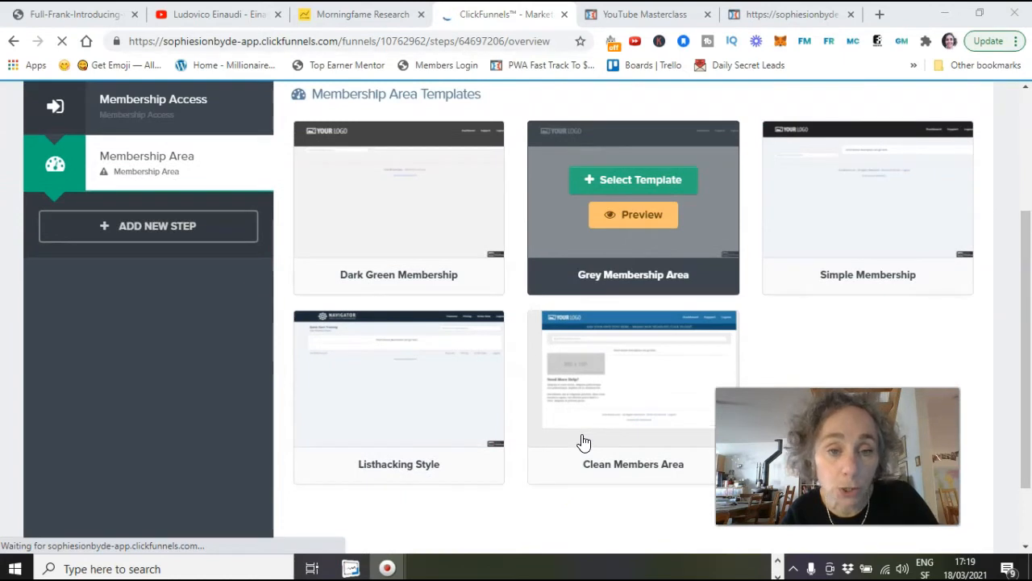
{"action": "scroll", "coordinate": [584, 442], "scroll_direction": "up", "scroll_amount": 1}
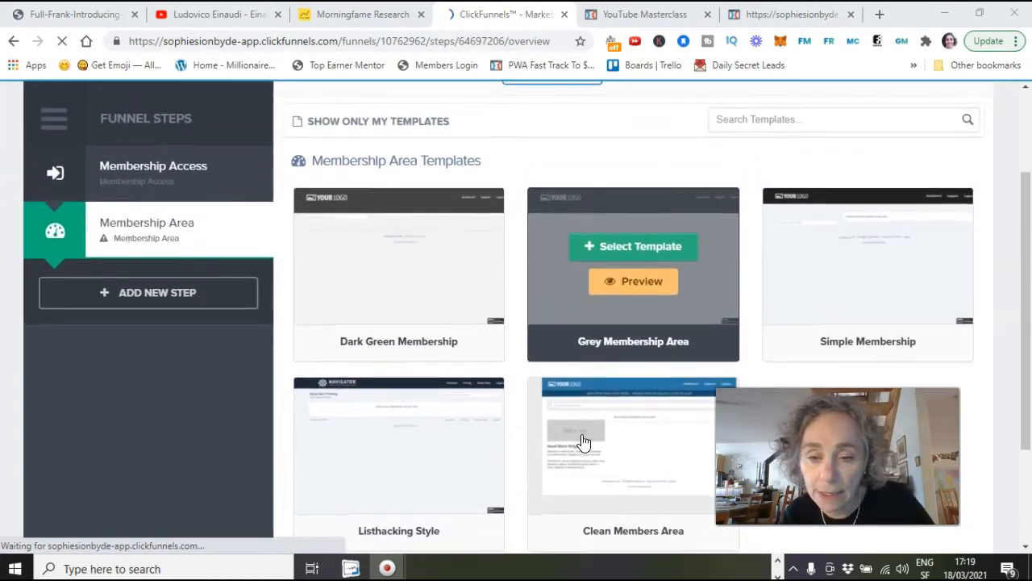
{"action": "scroll", "coordinate": [583, 443], "scroll_direction": "down", "scroll_amount": 1}
{"action": "left_click", "coordinate": [909, 215]}
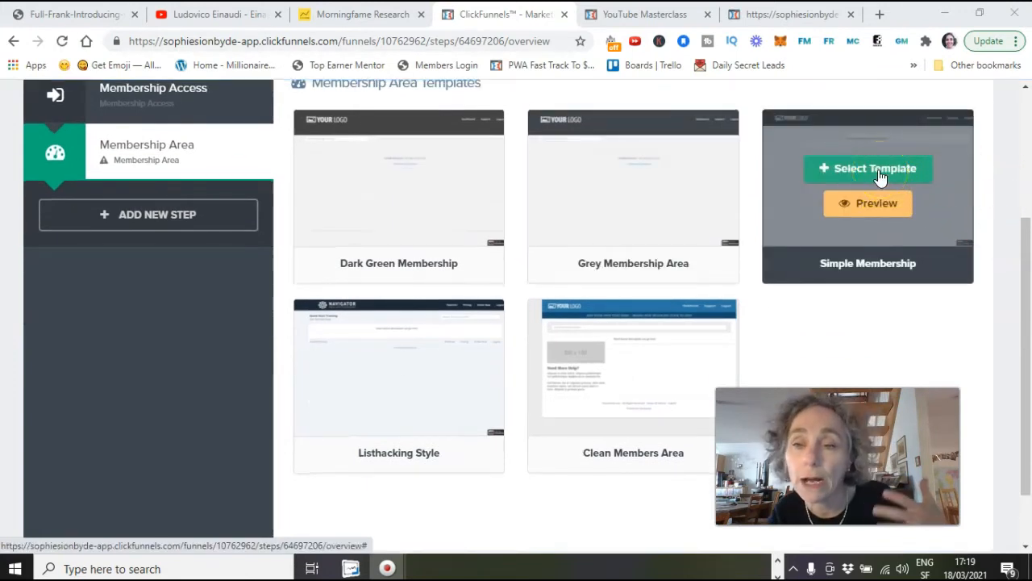
{"action": "left_click", "coordinate": [854, 201]}
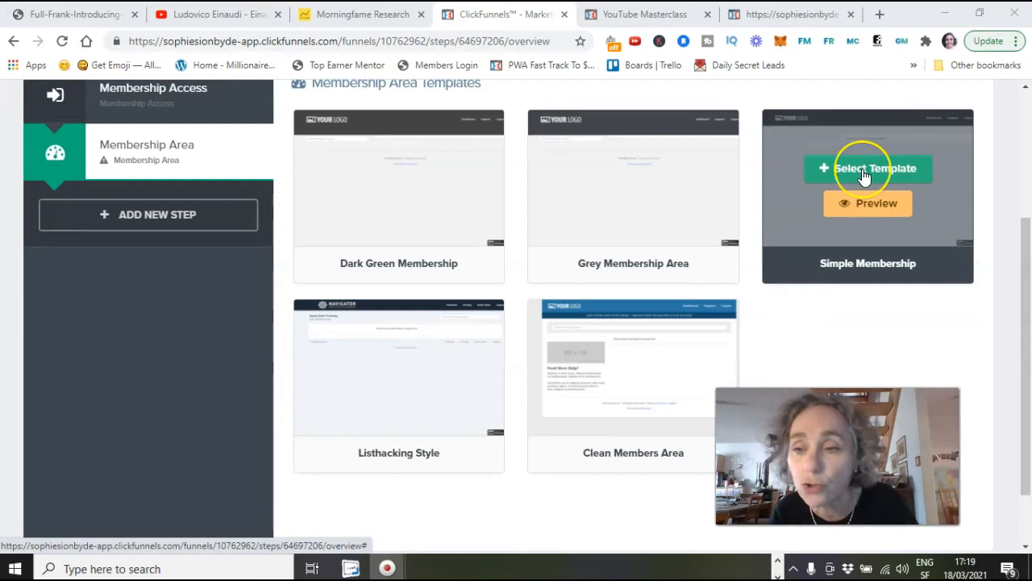
{"action": "left_click", "coordinate": [863, 176]}
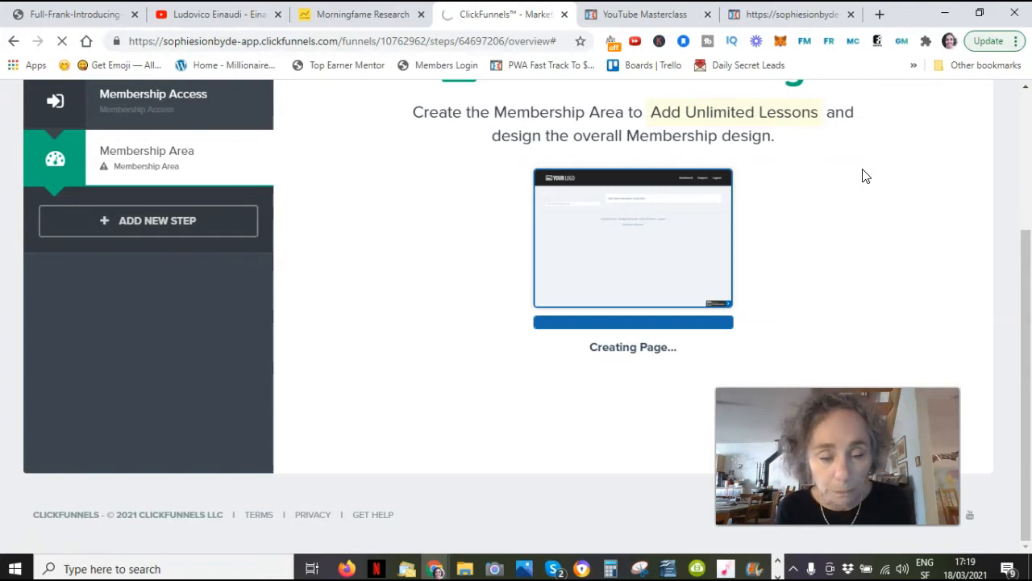
- Open the first lesson of the membership area's First Section in the page editor
{"action": "left_click", "coordinate": [546, 347]}
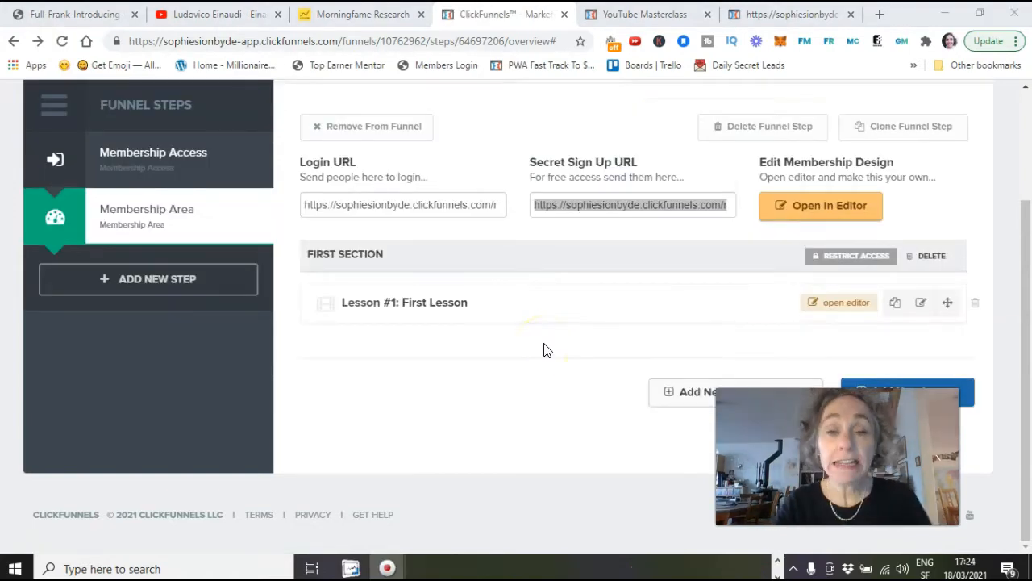
{"action": "left_click", "coordinate": [555, 256]}
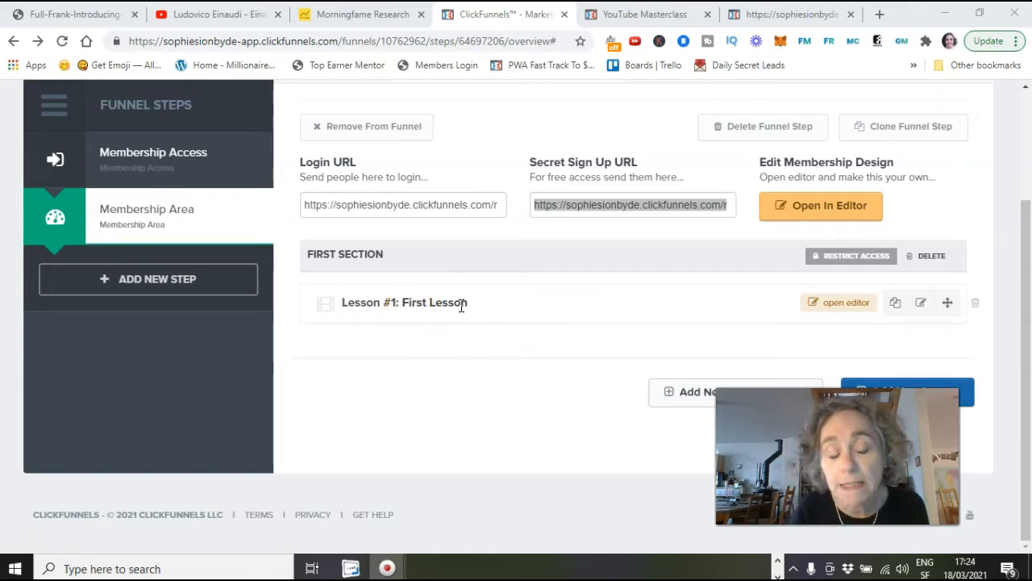
{"action": "left_click", "coordinate": [845, 309]}
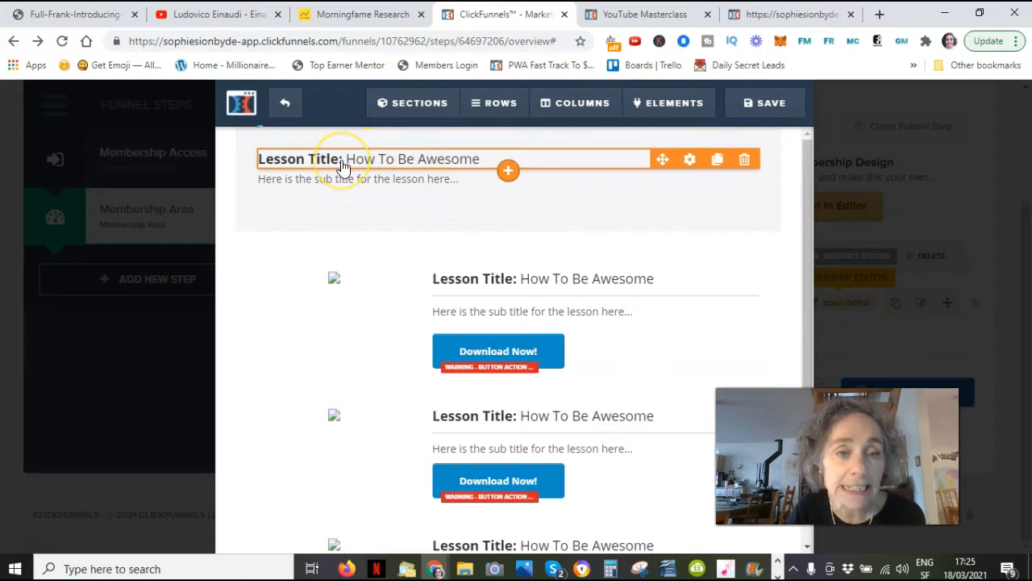
{"action": "left_click", "coordinate": [342, 162]}
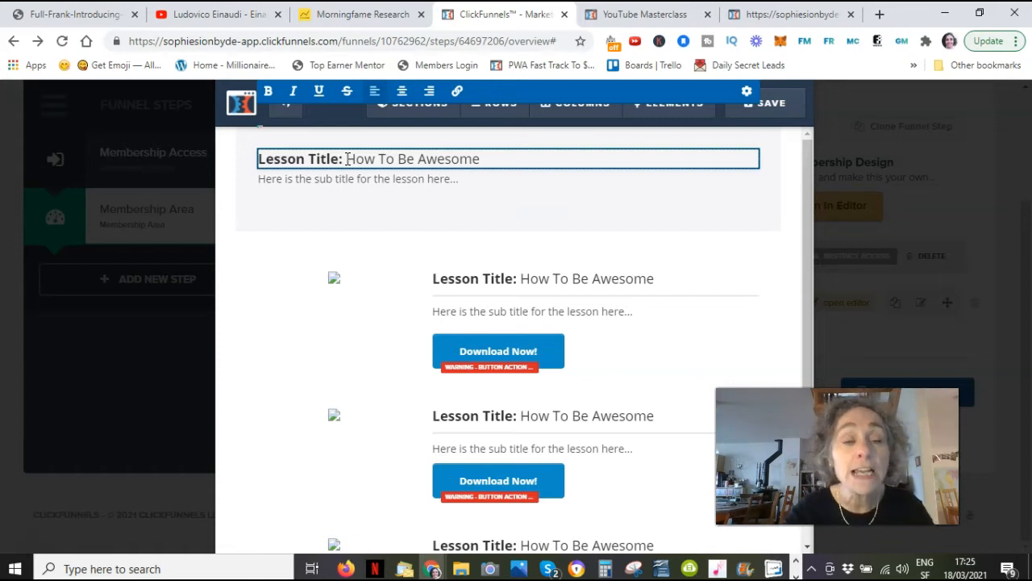
{"action": "type", "text": "how"}
{"action": "key", "text": "BackSpace"}
{"action": "key", "text": "BackSpace"}
{"action": "key", "text": "BackSpace"}
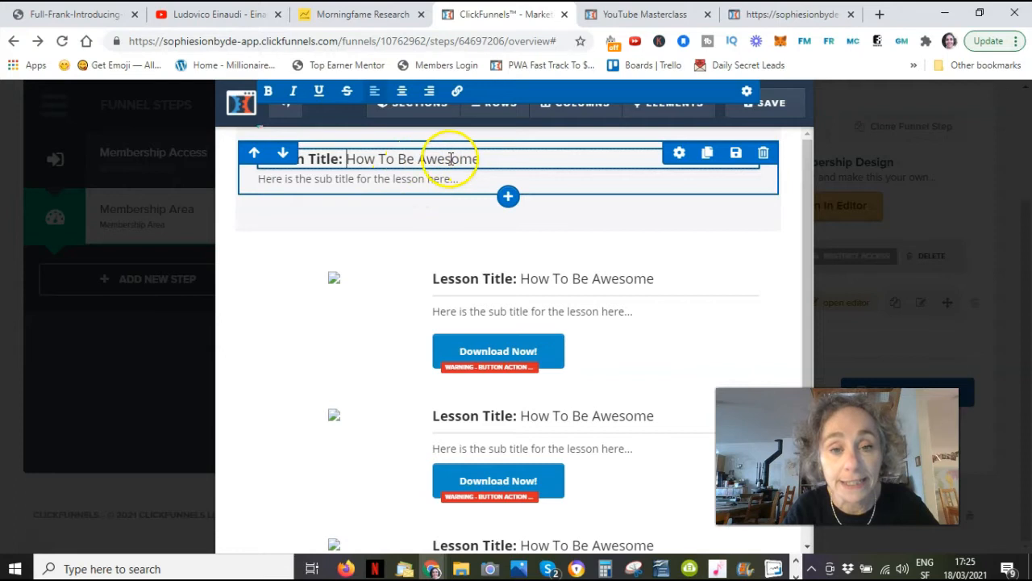
- Change the lesson title in the header at the start of the lesson page to "How To Bake Bread"
{"action": "left_click", "coordinate": [482, 159]}
{"action": "key", "text": "BackSpace"}
{"action": "key", "text": "BackSpace"}
{"action": "key", "text": "BackSpace"}
{"action": "key", "text": "BackSpace"}
{"action": "key", "text": "BackSpace"}
{"action": "key", "text": "BackSpace"}
{"action": "key", "text": "BackSpace"}
{"action": "key", "text": "BackSpace"}
{"action": "key", "text": "BackSpace"}
{"action": "key", "text": "BackSpace"}
{"action": "key", "text": "BackSpace"}
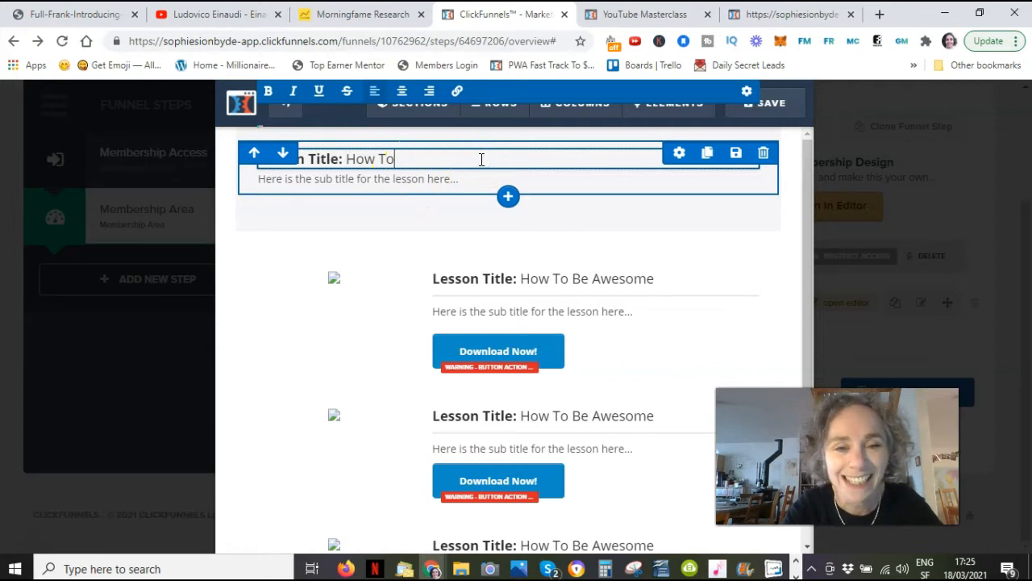
{"action": "type", "text": "Bake Break"}
{"action": "key", "text": "BackSpace"}
{"action": "type", "text": "d"}
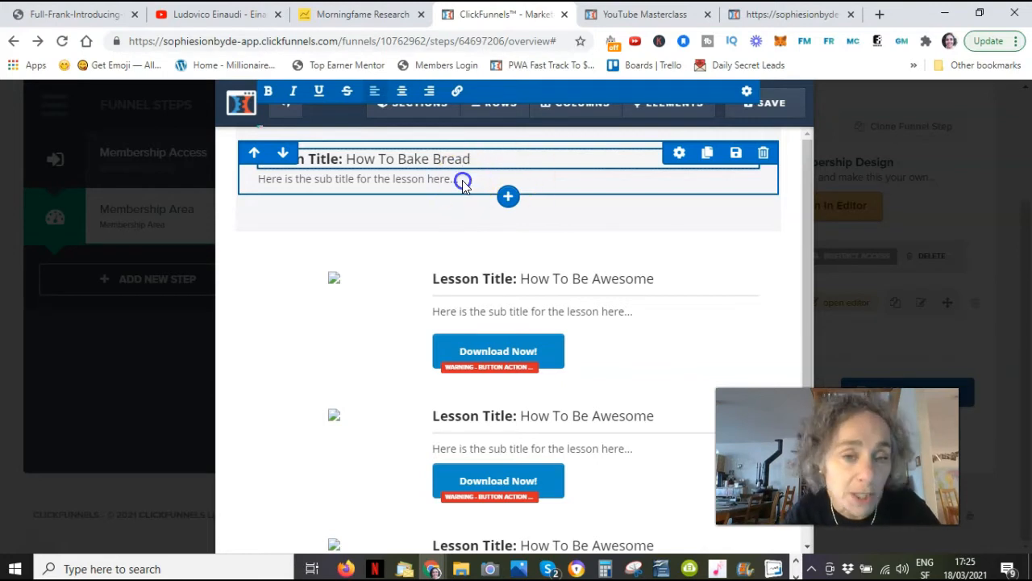
- Look over the lesson page's placeholder blocks and view Tutorial 1 and Tutorial 2 in the YouTube Masterclass membership area for comparison
{"action": "left_click", "coordinate": [456, 185]}
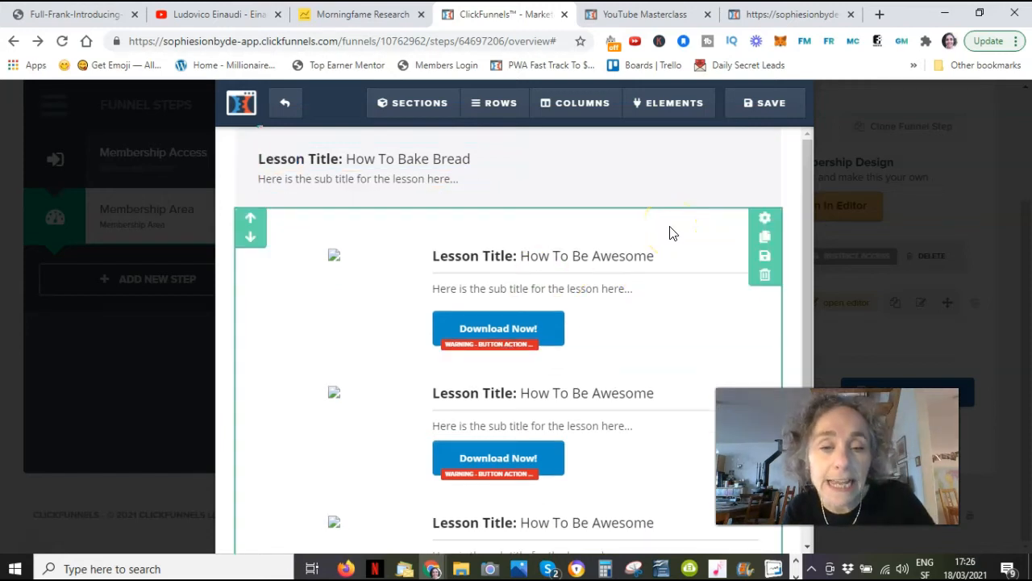
{"action": "scroll", "coordinate": [669, 233], "scroll_direction": "down", "scroll_amount": 2}
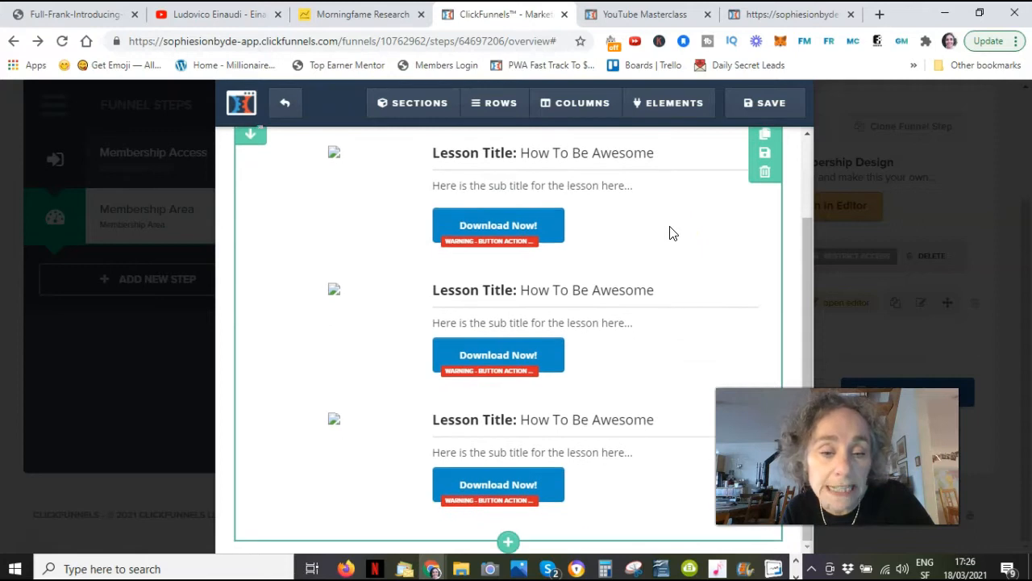
{"action": "scroll", "coordinate": [669, 233], "scroll_direction": "up", "scroll_amount": 1}
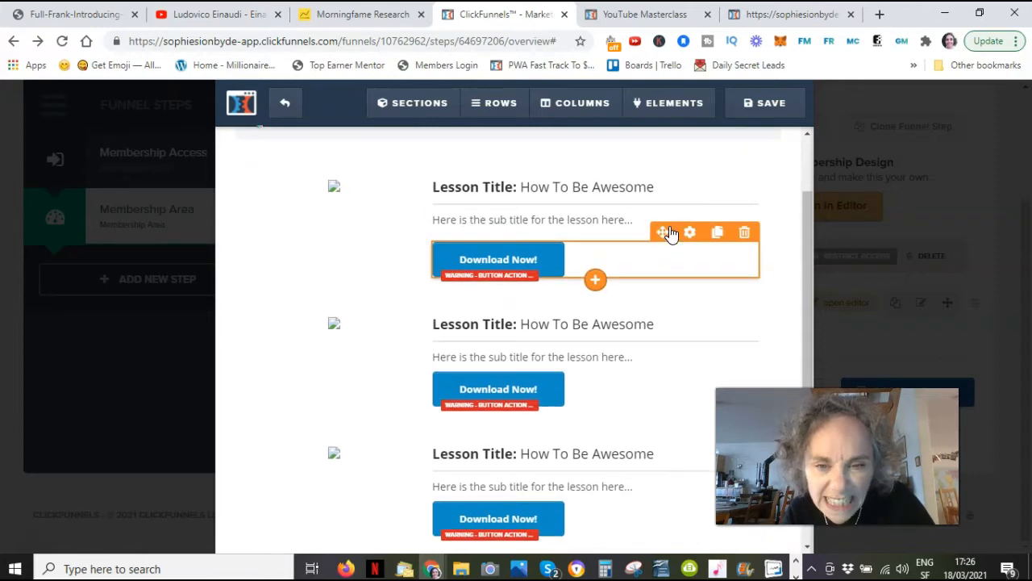
{"action": "scroll", "coordinate": [669, 225], "scroll_direction": "up", "scroll_amount": 2}
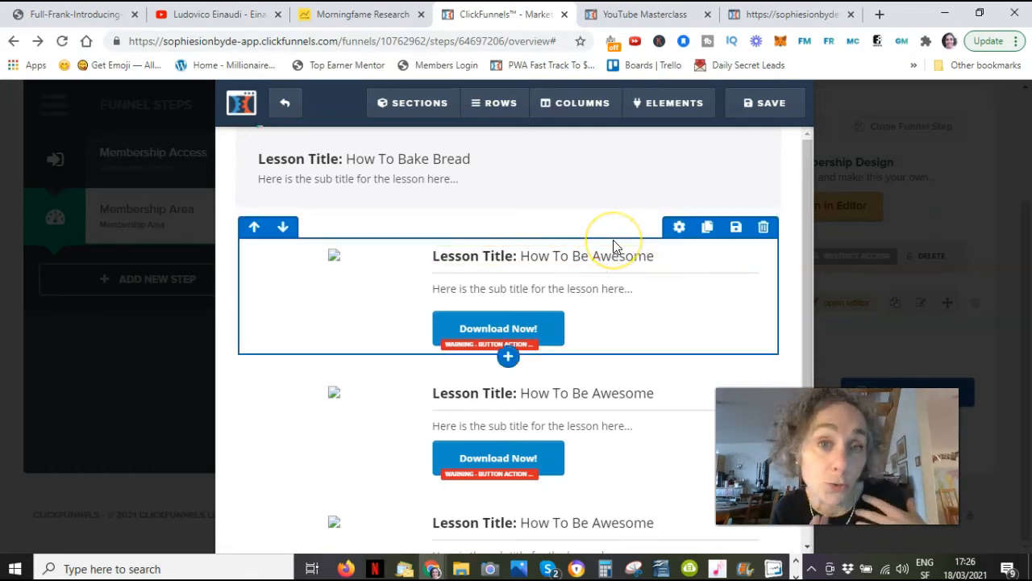
{"action": "left_click", "coordinate": [625, 15]}
{"action": "scroll", "coordinate": [642, 250], "scroll_direction": "down", "scroll_amount": 2}
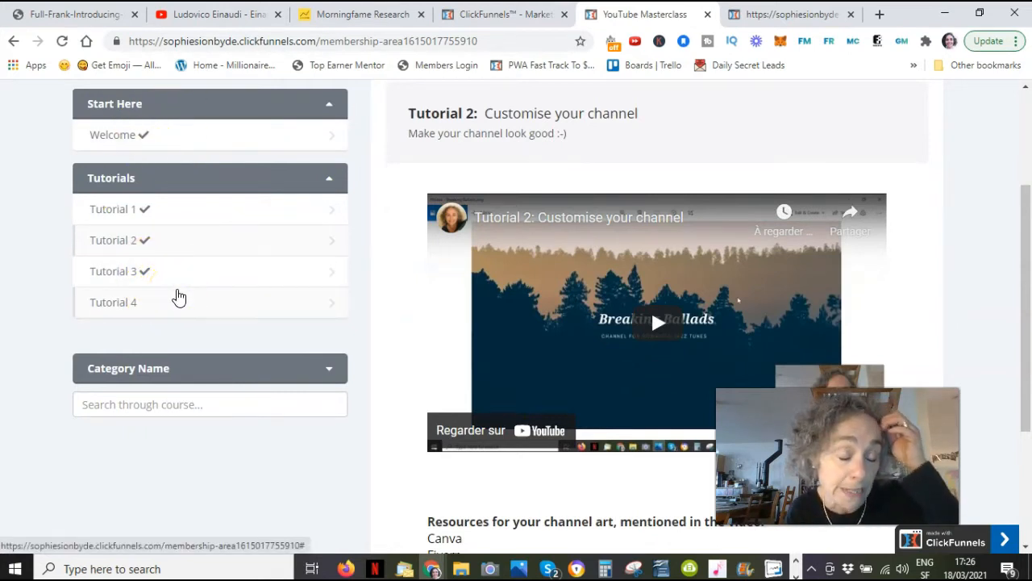
{"action": "left_click", "coordinate": [125, 211]}
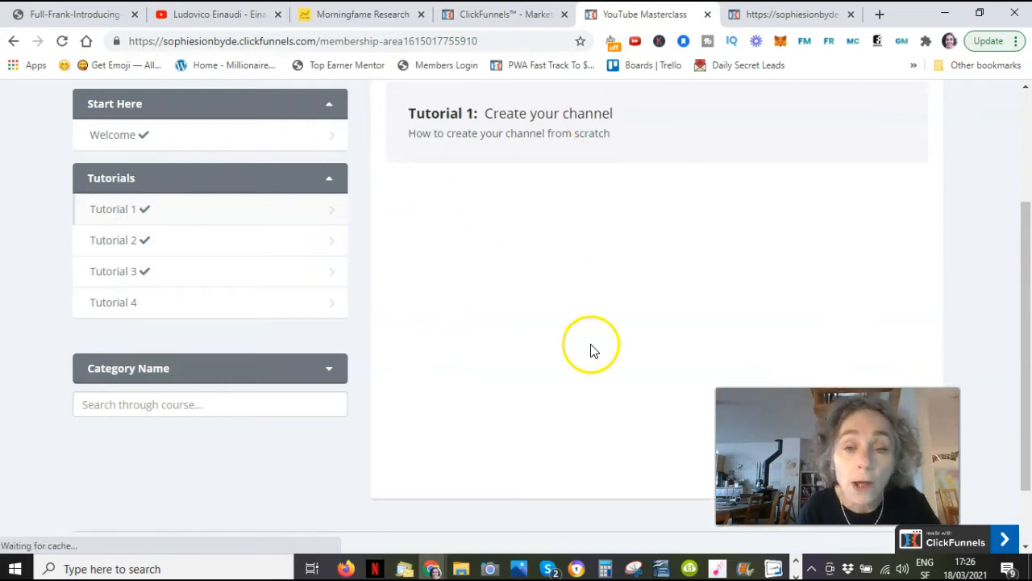
{"action": "left_click", "coordinate": [108, 246]}
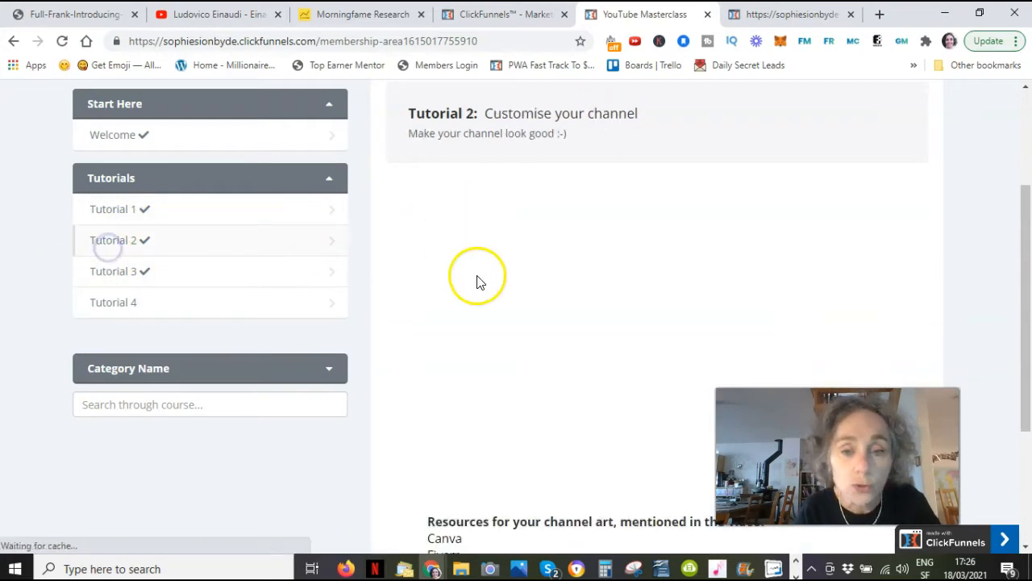
- Return to the lesson editor and delete the second and third lesson rows below the header
{"action": "left_click", "coordinate": [510, 25]}
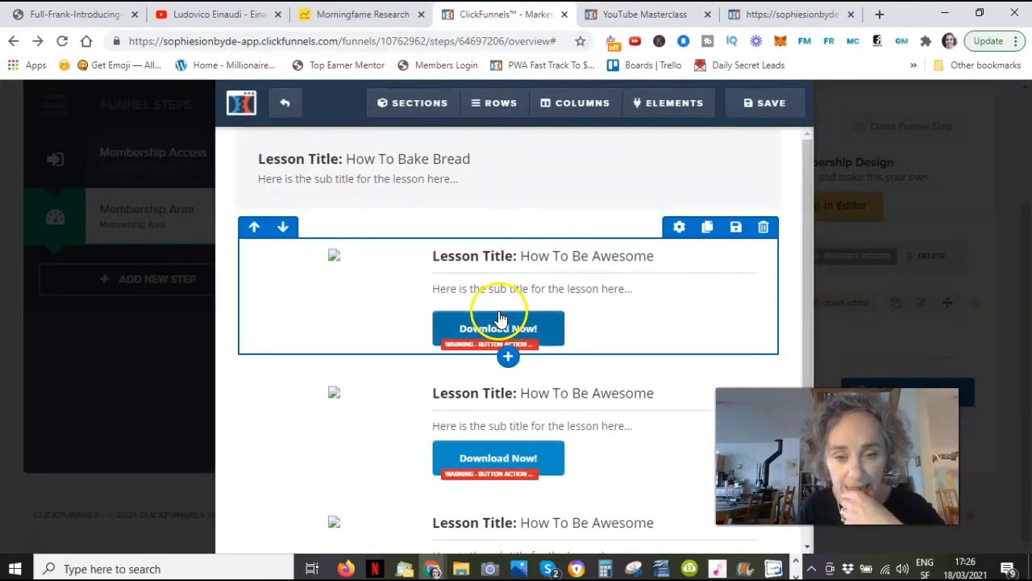
{"action": "left_click", "coordinate": [542, 254]}
{"action": "left_click", "coordinate": [494, 255]}
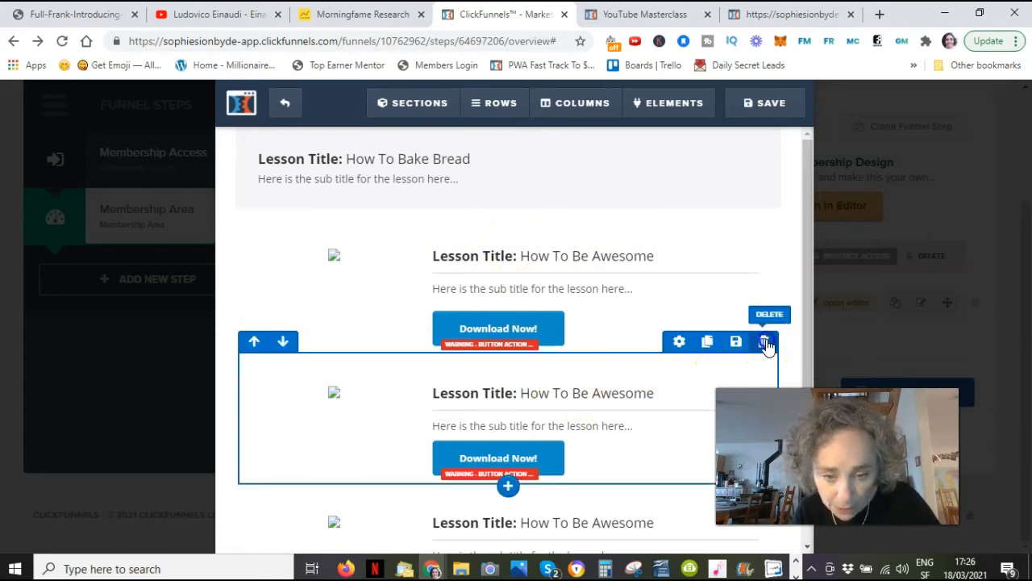
{"action": "left_click", "coordinate": [763, 343]}
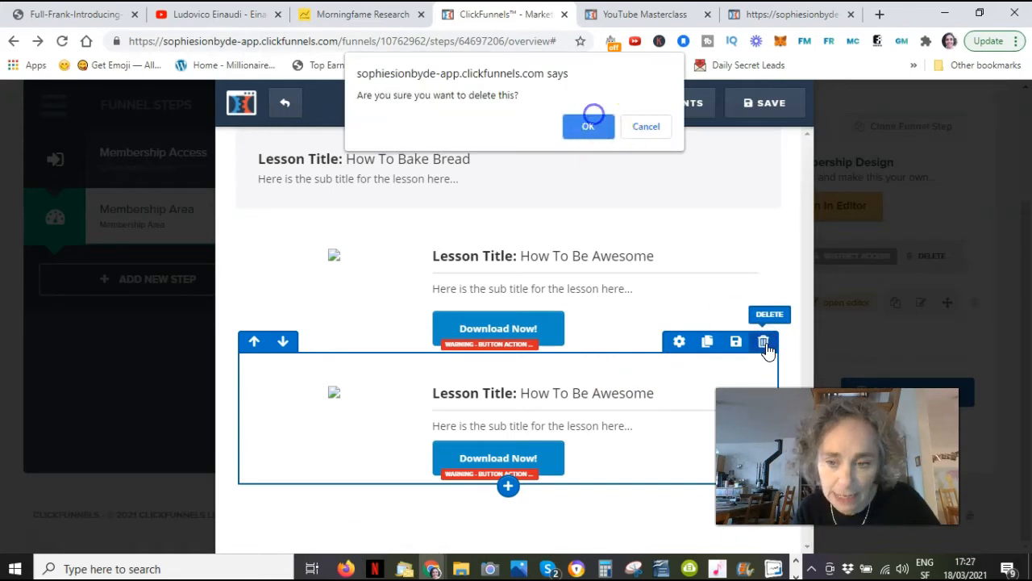
{"action": "left_click", "coordinate": [591, 131]}
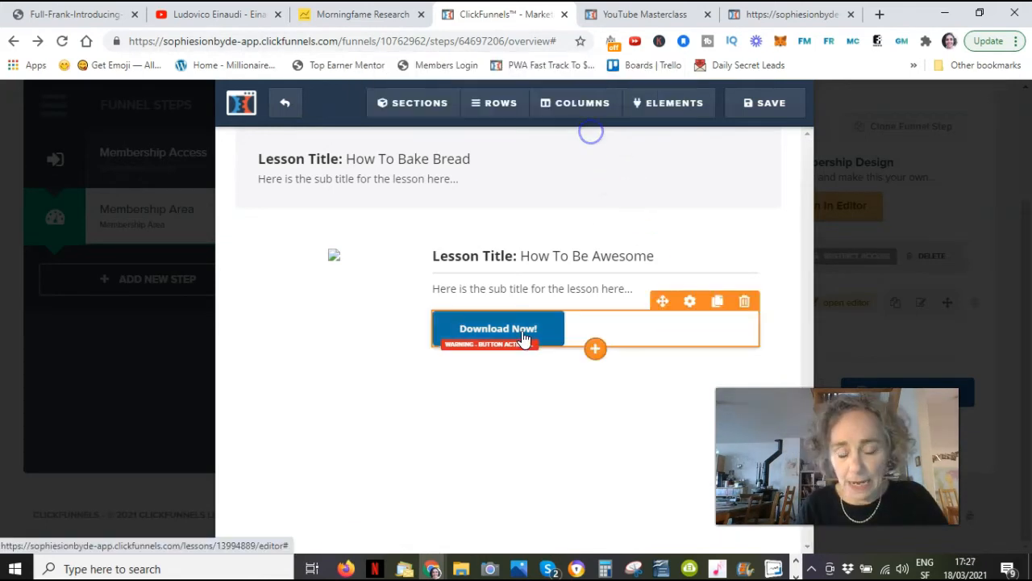
- Delete the Download Now! button and the image placeholder from the remaining lesson row
{"action": "left_click", "coordinate": [745, 304]}
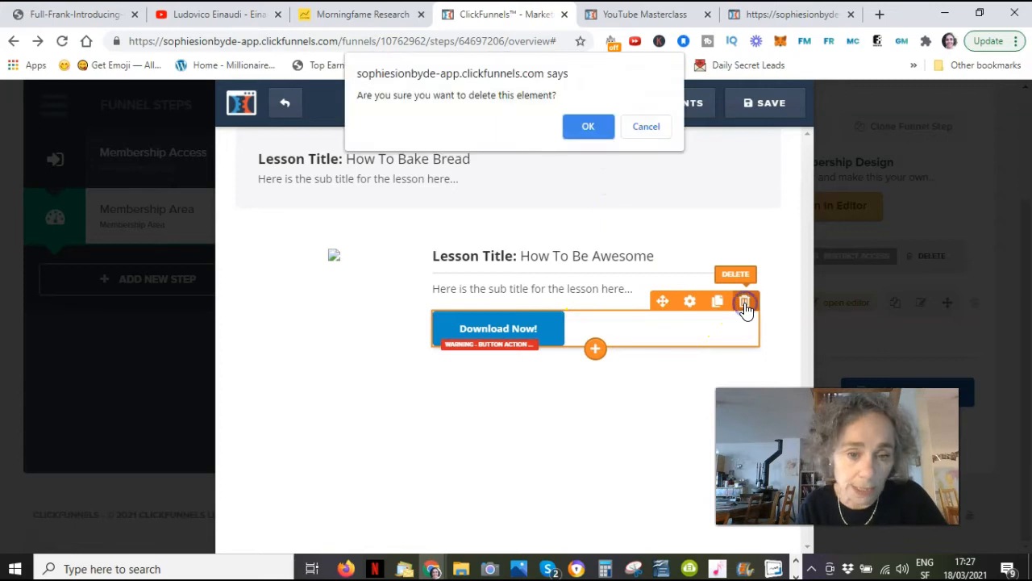
{"action": "left_click", "coordinate": [602, 132]}
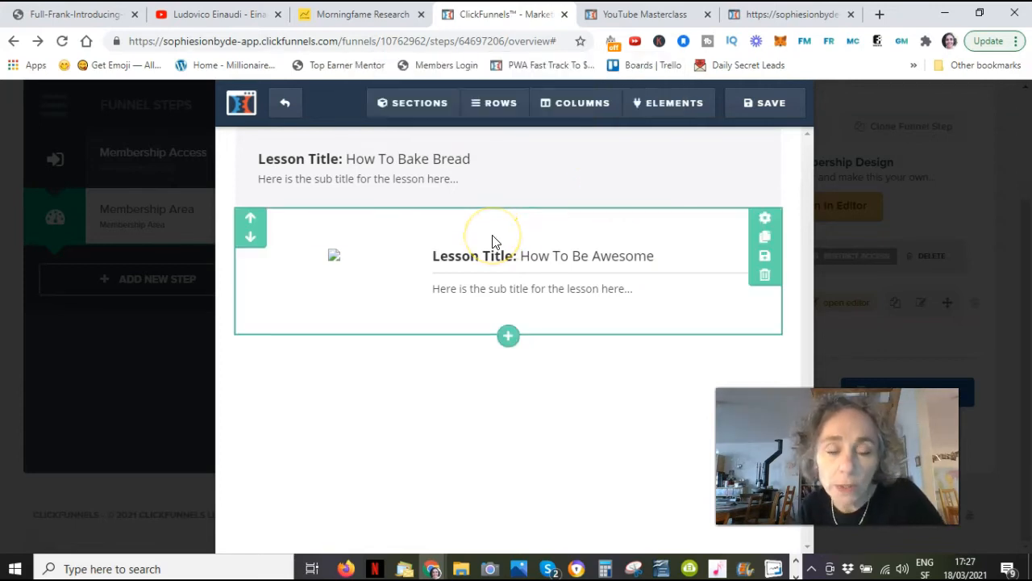
{"action": "left_click", "coordinate": [335, 256]}
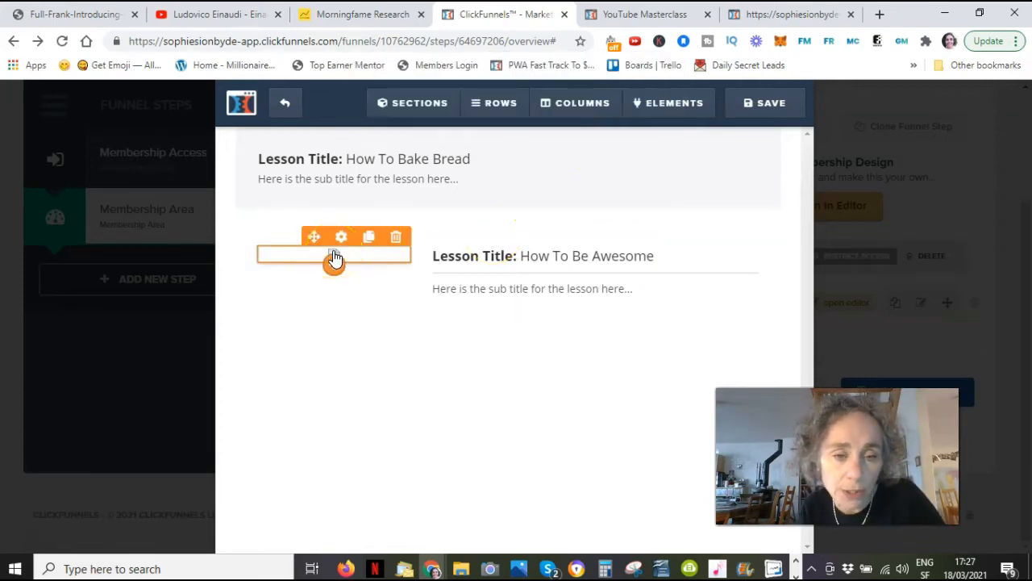
{"action": "left_click", "coordinate": [396, 237]}
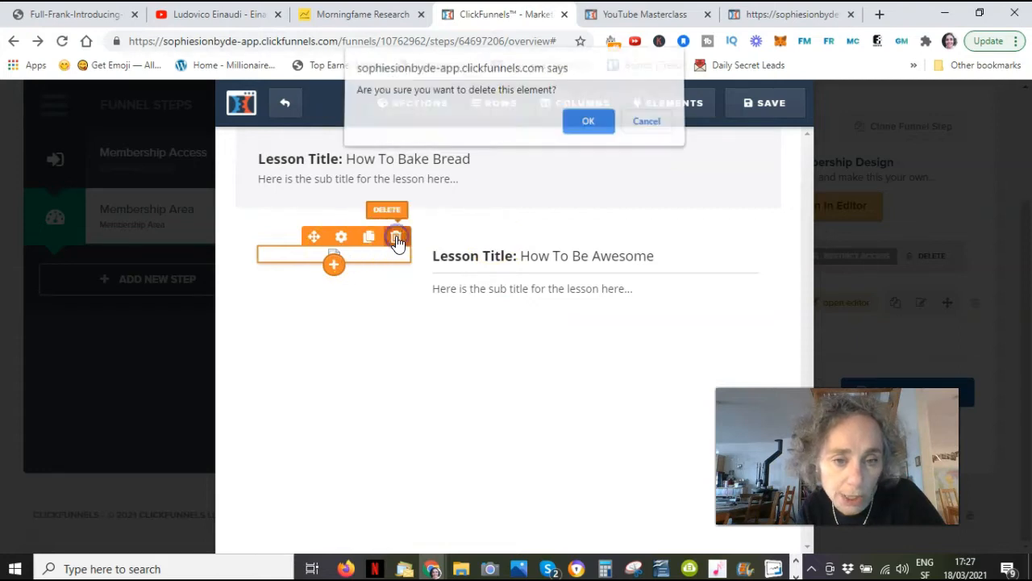
{"action": "left_click", "coordinate": [588, 123]}
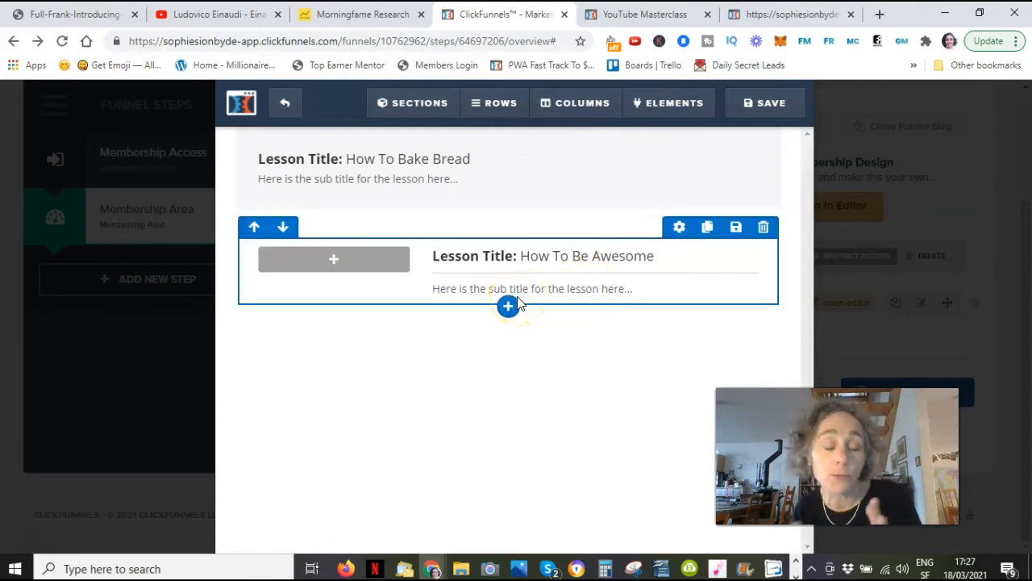
- Add a Video element below the subtitle in the remaining lesson row
{"action": "mouse_move", "coordinate": [582, 298]}
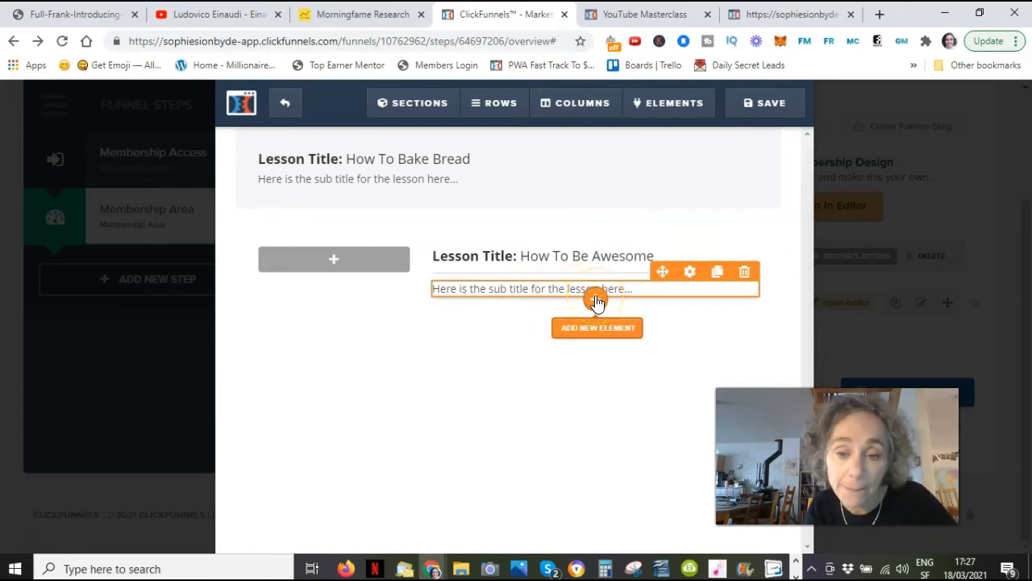
{"action": "left_click", "coordinate": [597, 300]}
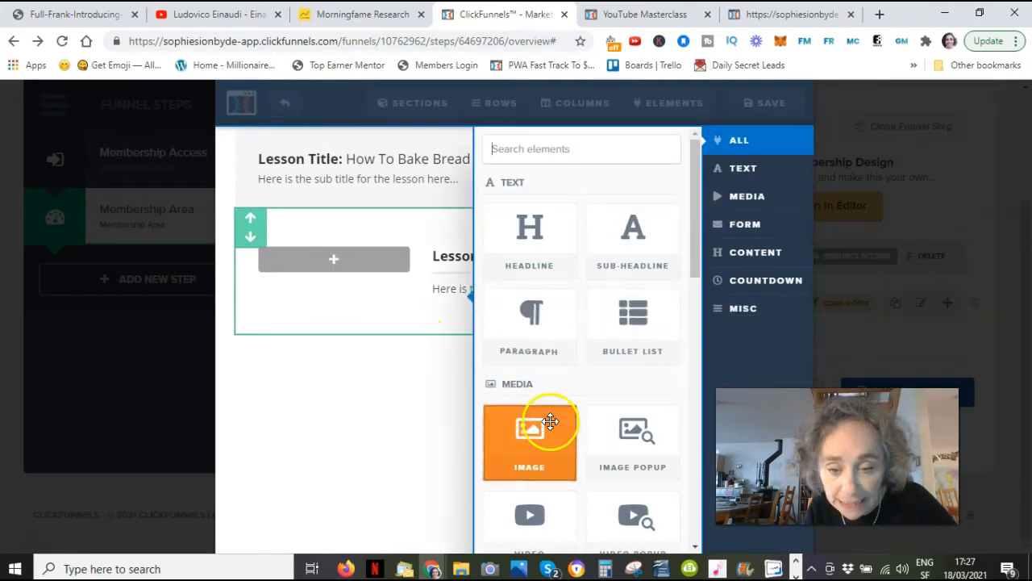
{"action": "scroll", "coordinate": [581, 451], "scroll_direction": "down", "scroll_amount": 1}
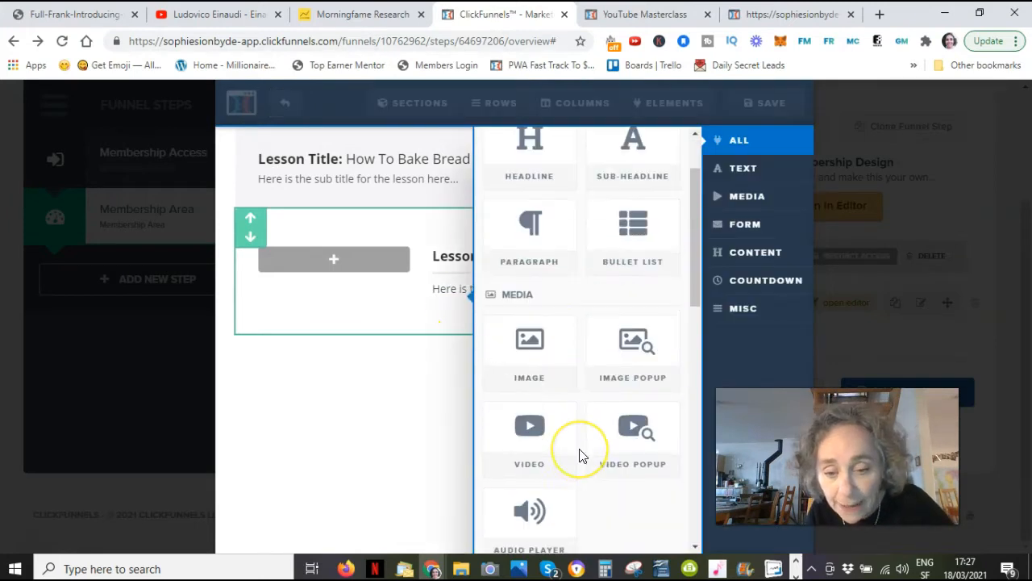
{"action": "left_click", "coordinate": [532, 427]}
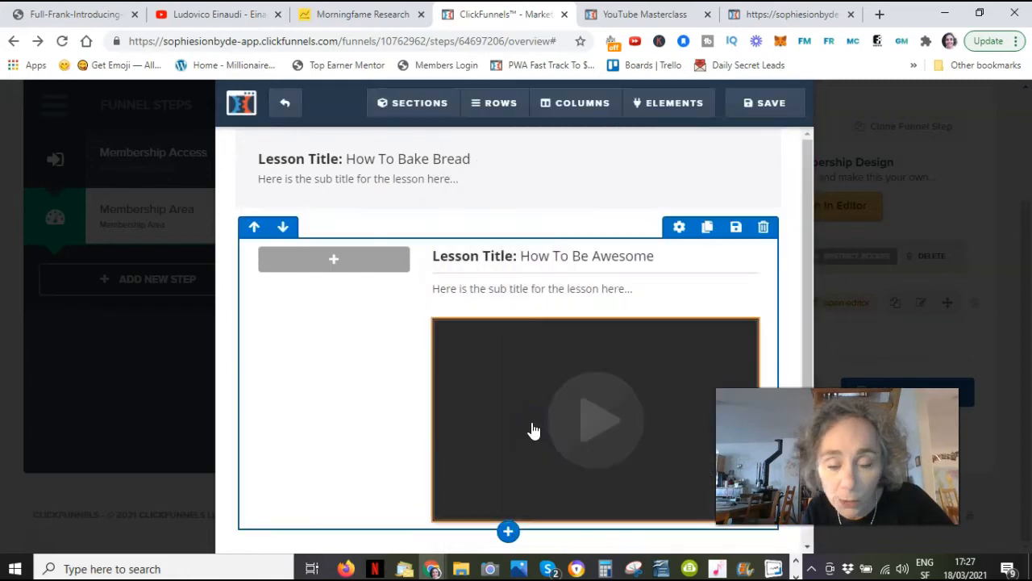
{"action": "scroll", "coordinate": [610, 442], "scroll_direction": "down", "scroll_amount": 1}
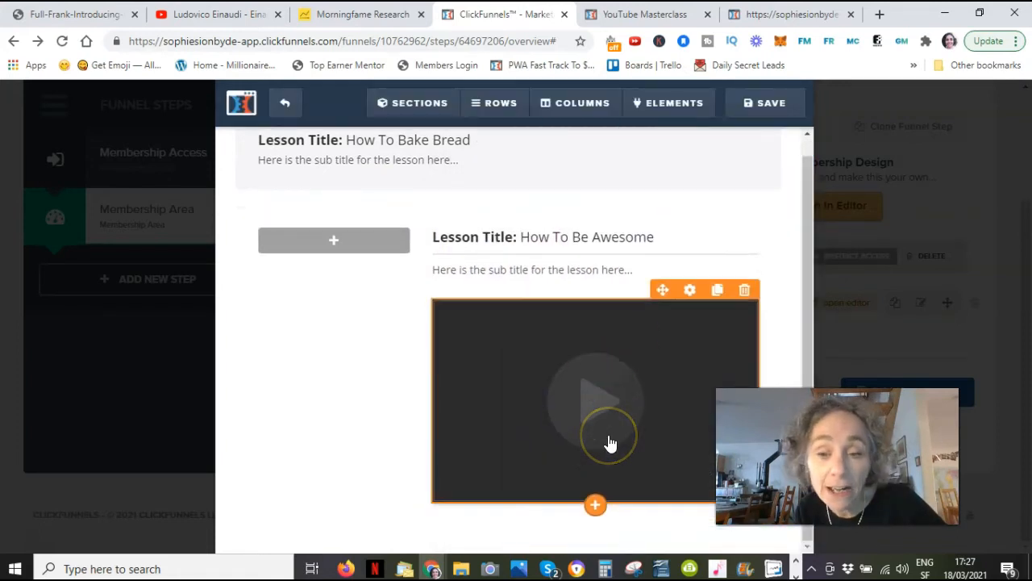
- Set the new video element's type to YouTube and leave its URL empty
{"action": "left_click", "coordinate": [706, 345]}
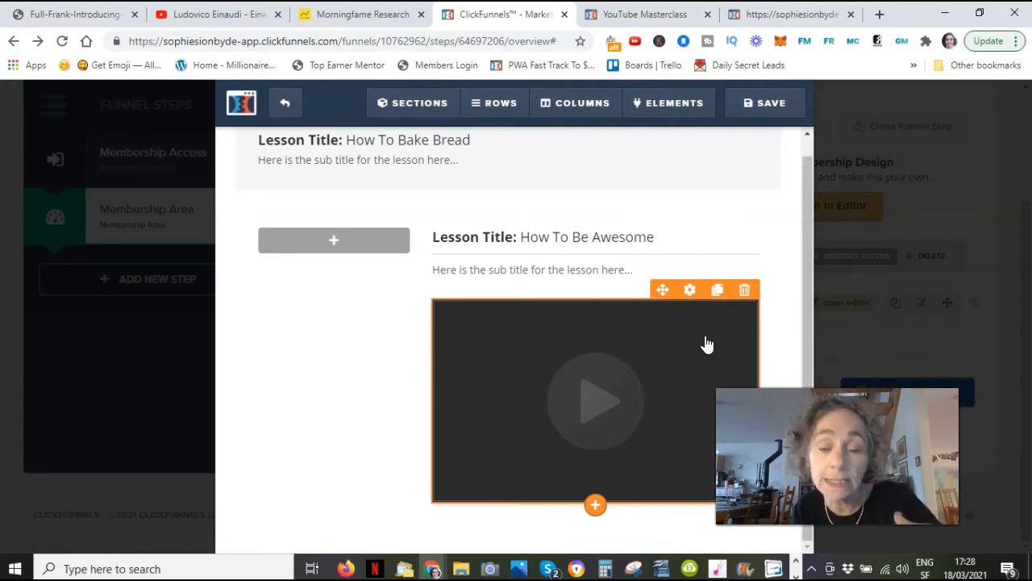
{"action": "left_click", "coordinate": [691, 292]}
{"action": "left_click", "coordinate": [778, 288]}
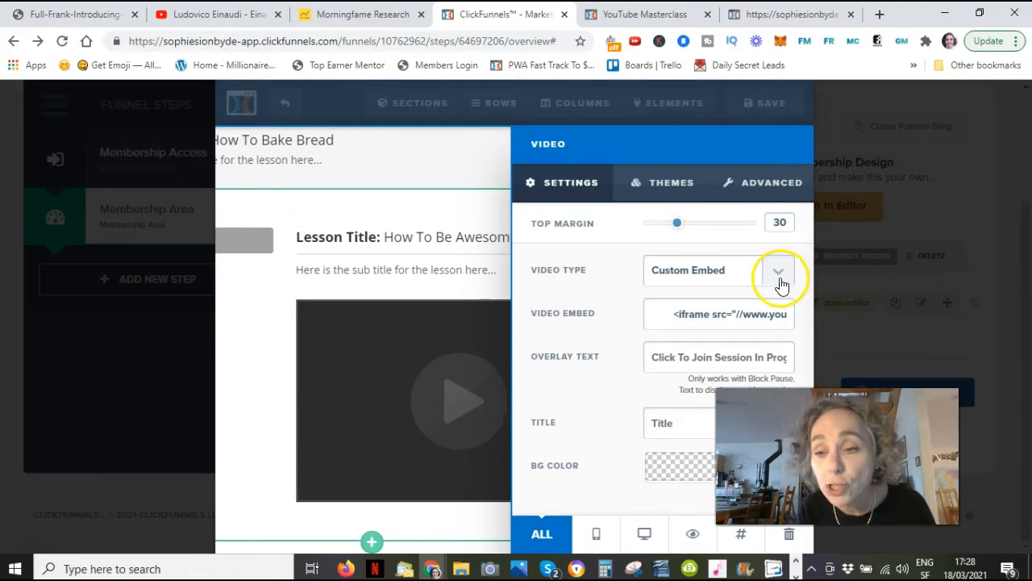
{"action": "left_click", "coordinate": [777, 276]}
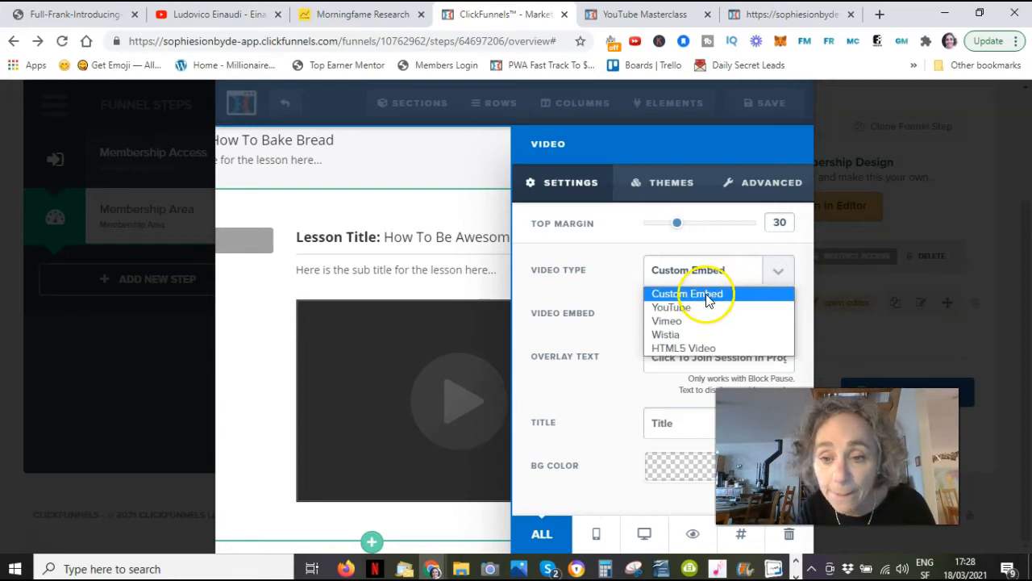
{"action": "left_click", "coordinate": [685, 309]}
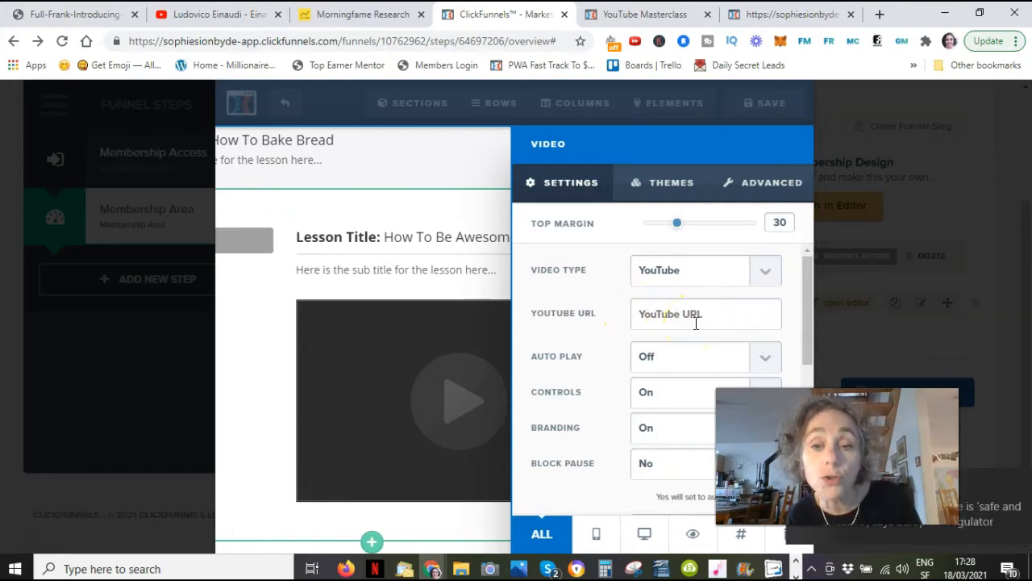
{"action": "left_click", "coordinate": [718, 305]}
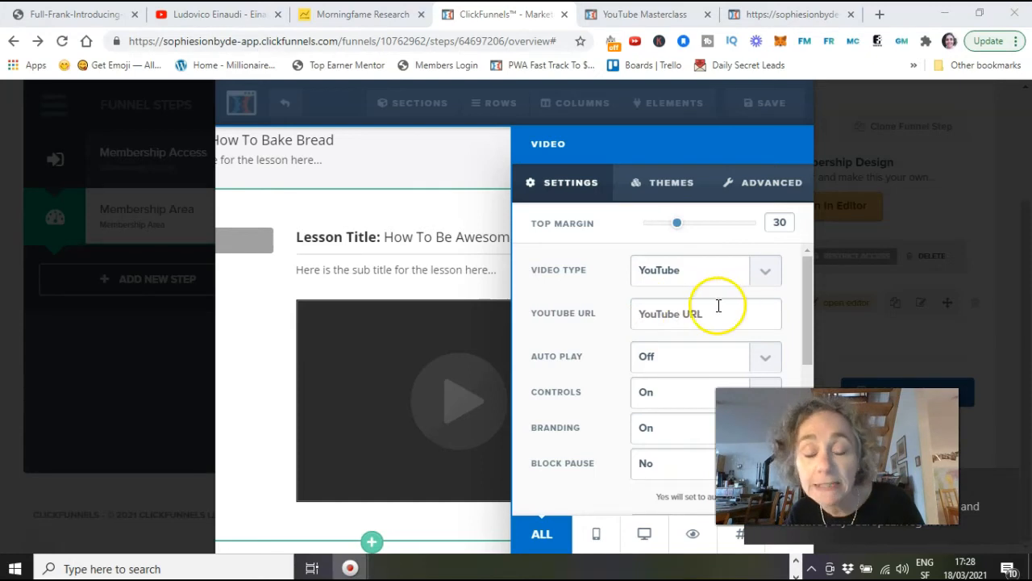
{"action": "left_click", "coordinate": [459, 298]}
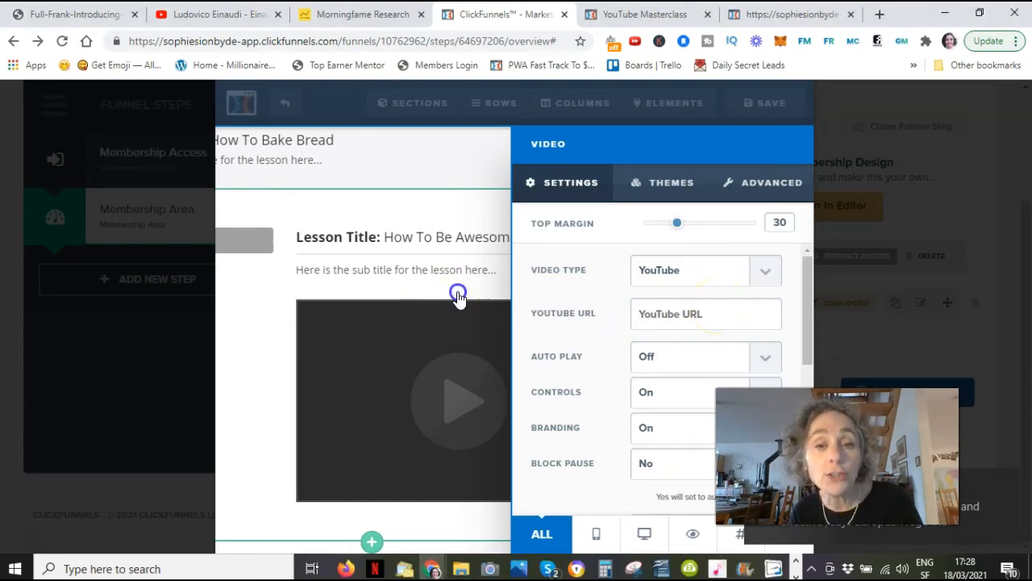
{"action": "left_click", "coordinate": [588, 346]}
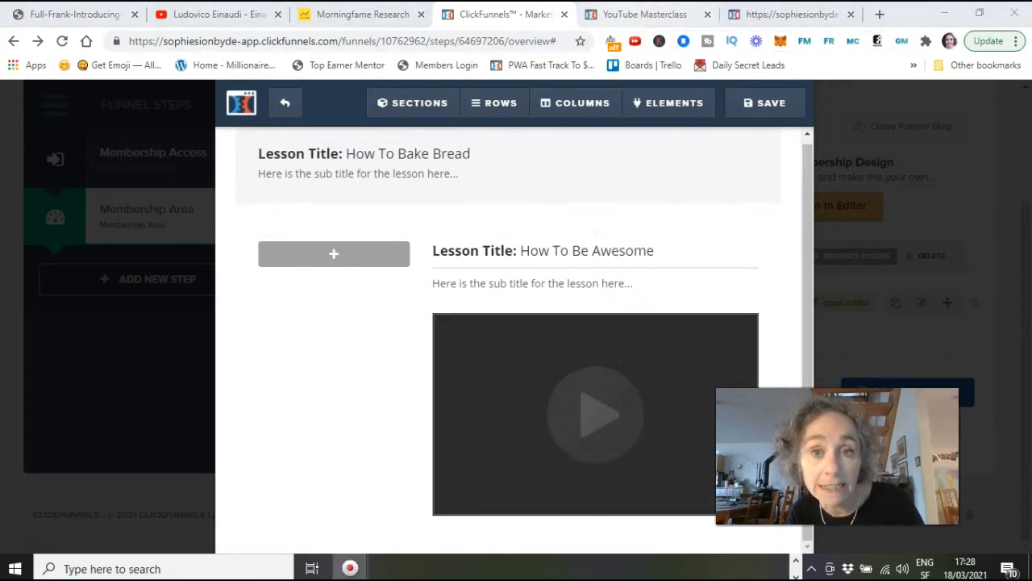
- Check the Tutorial 2 video page in the YouTube Masterclass and review the lesson video's type options and YouTube URL setting
{"action": "left_click", "coordinate": [645, 15]}
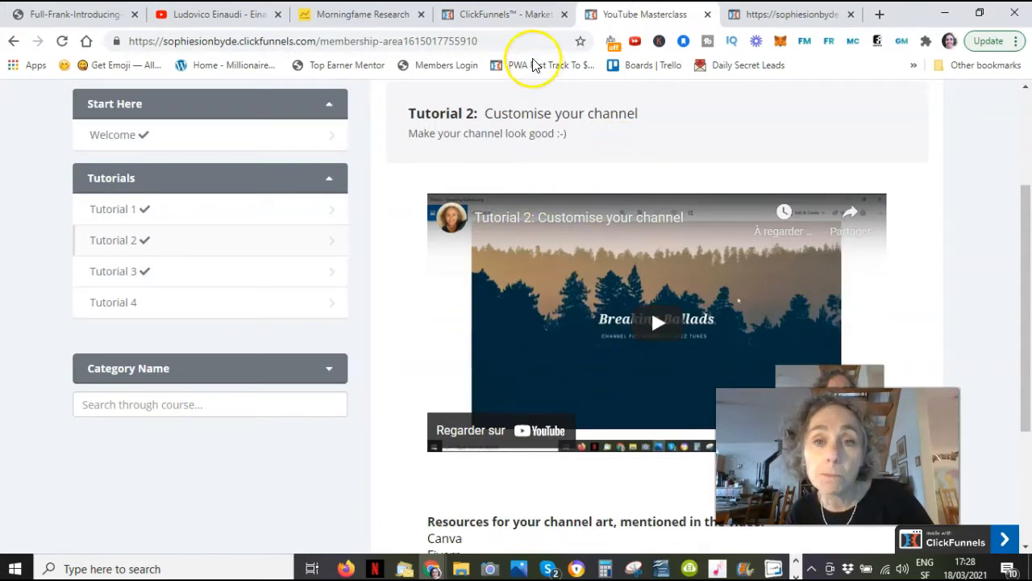
{"action": "left_click", "coordinate": [513, 15]}
{"action": "left_click", "coordinate": [583, 350]}
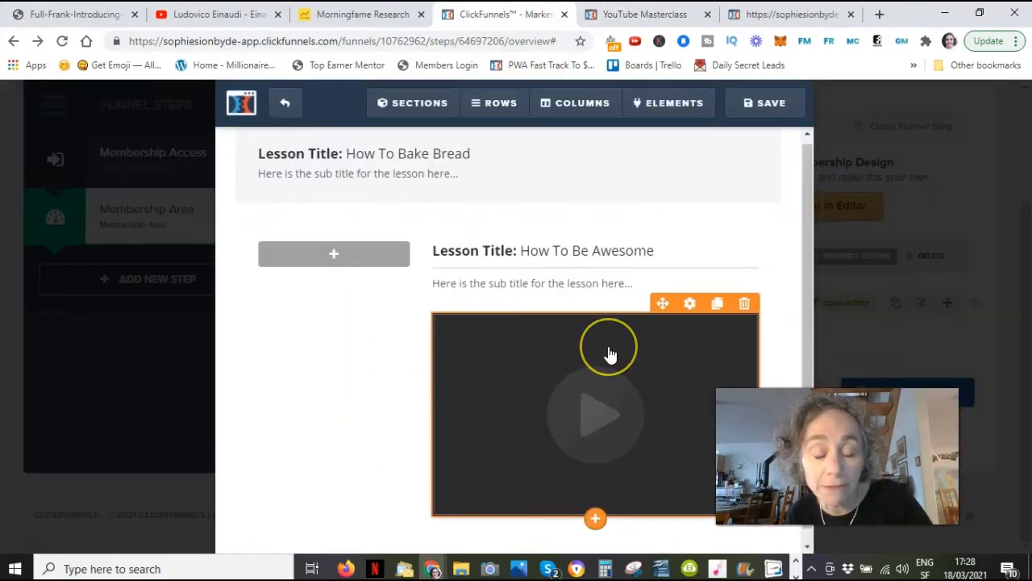
{"action": "left_click", "coordinate": [689, 306]}
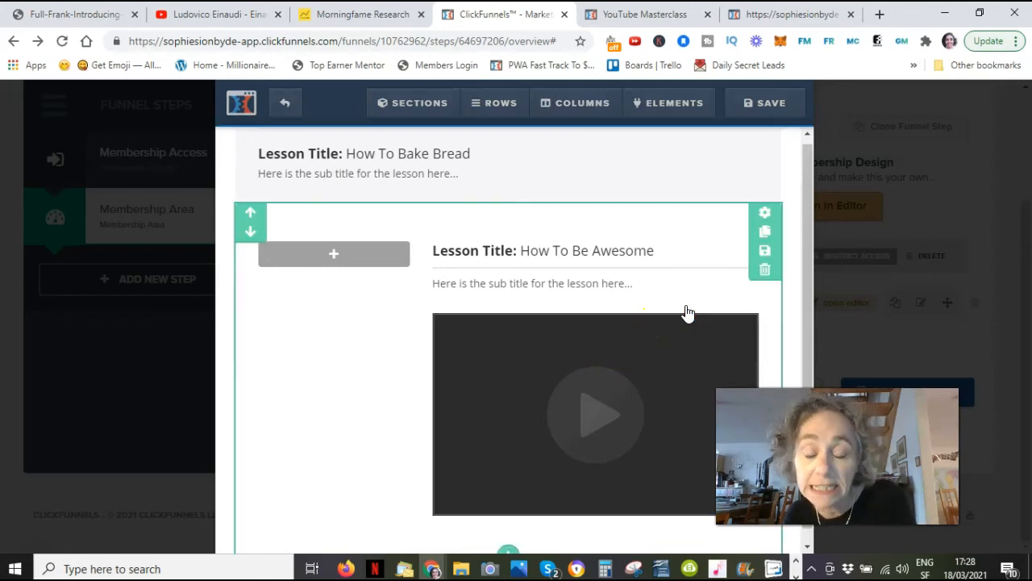
{"action": "left_click", "coordinate": [765, 280]}
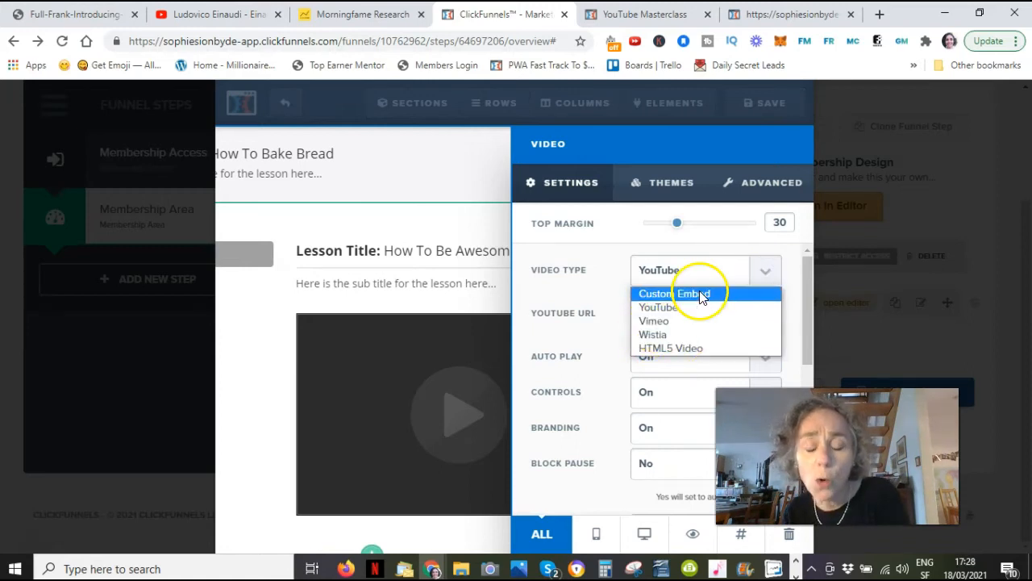
{"action": "left_click", "coordinate": [609, 272]}
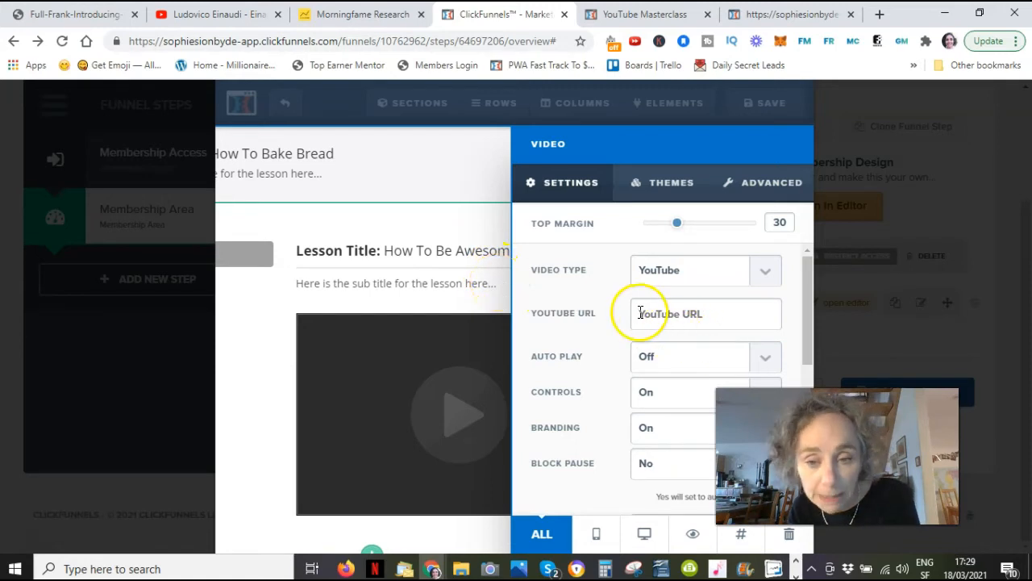
{"action": "left_click", "coordinate": [447, 288]}
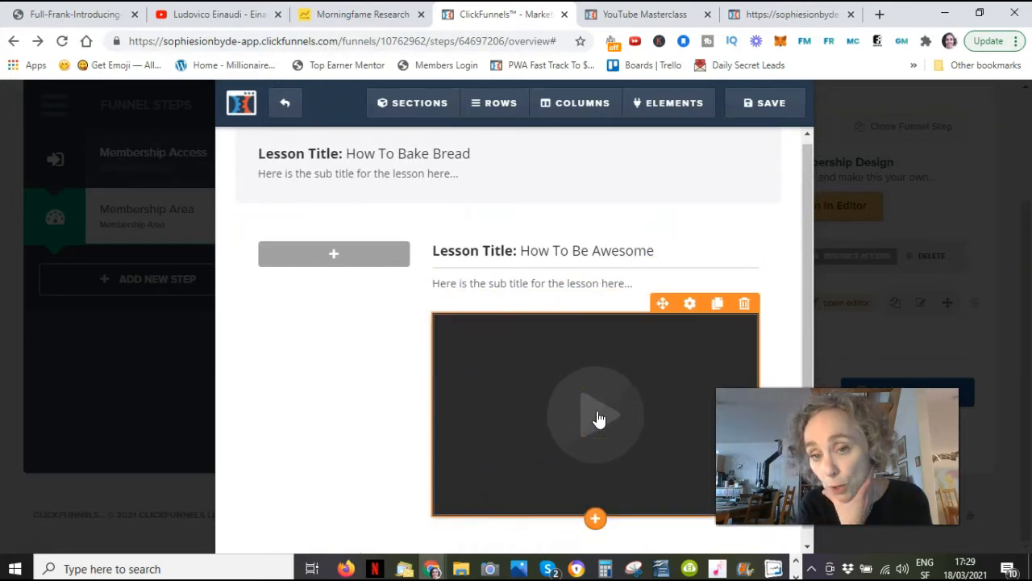
{"action": "left_click", "coordinate": [490, 406]}
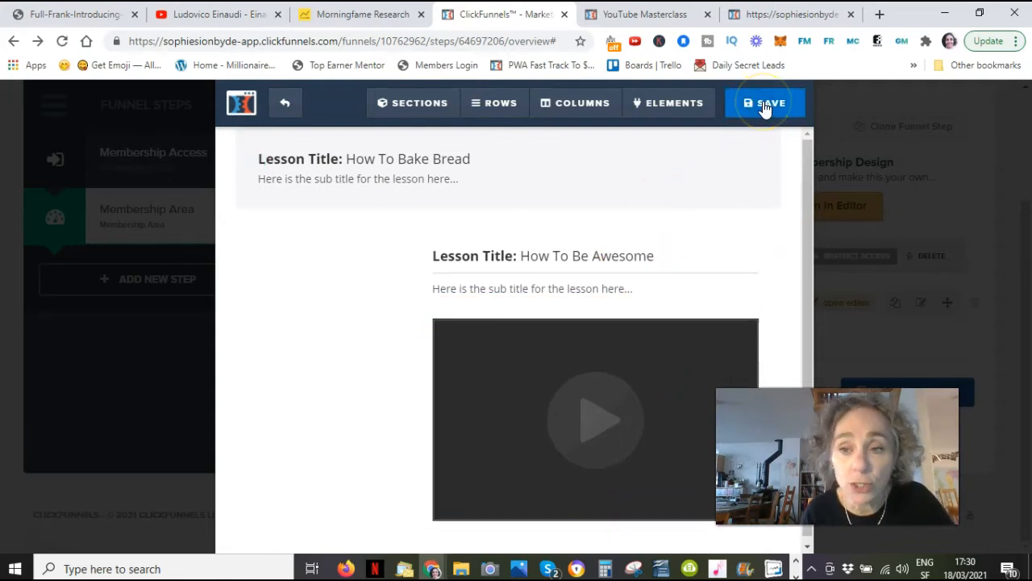
- Save the First Lesson page and return to the Membership Area's lesson list
{"action": "left_click", "coordinate": [765, 109]}
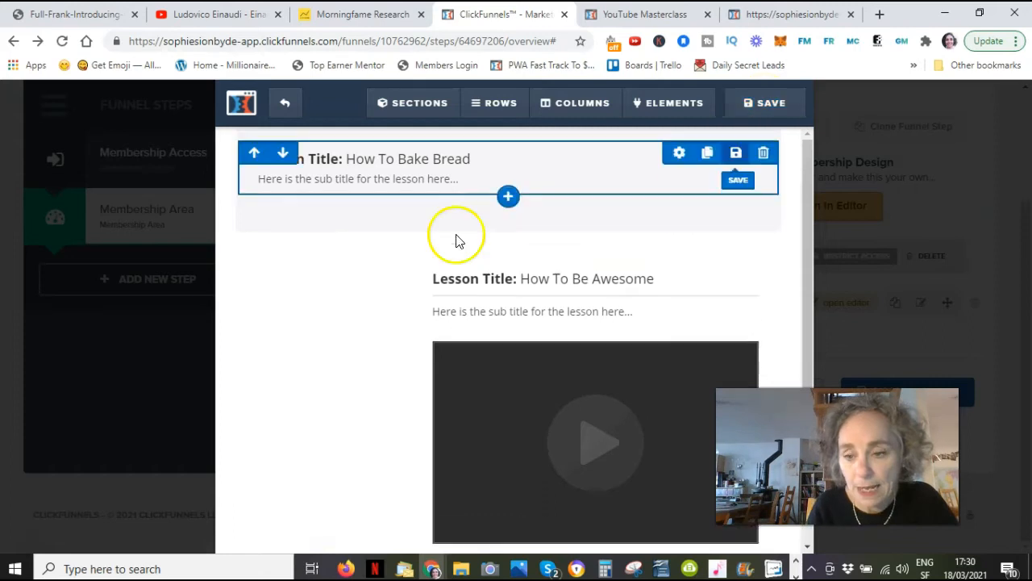
{"action": "left_click", "coordinate": [288, 109]}
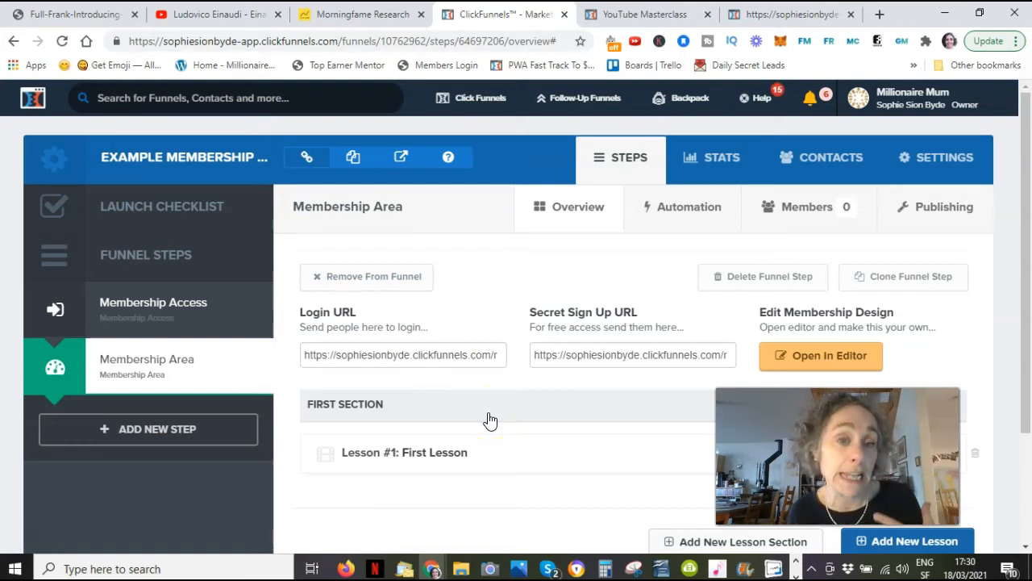
{"action": "scroll", "coordinate": [489, 420], "scroll_direction": "down", "scroll_amount": 3}
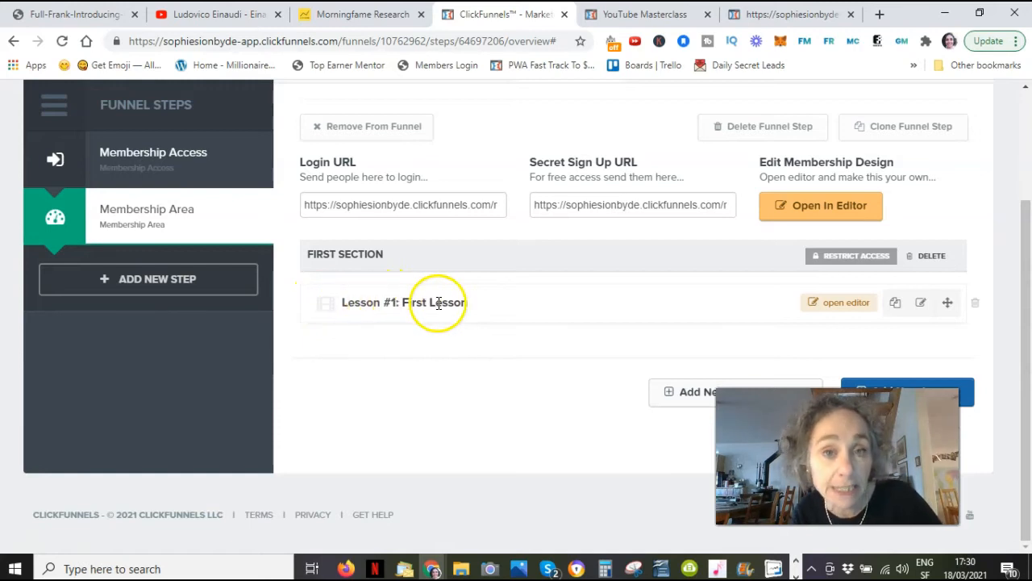
- Examine how the YouTube Masterclass member area organises its Start Here and Tutorials sections, and review its Welcome lesson page
{"action": "left_click", "coordinate": [641, 14]}
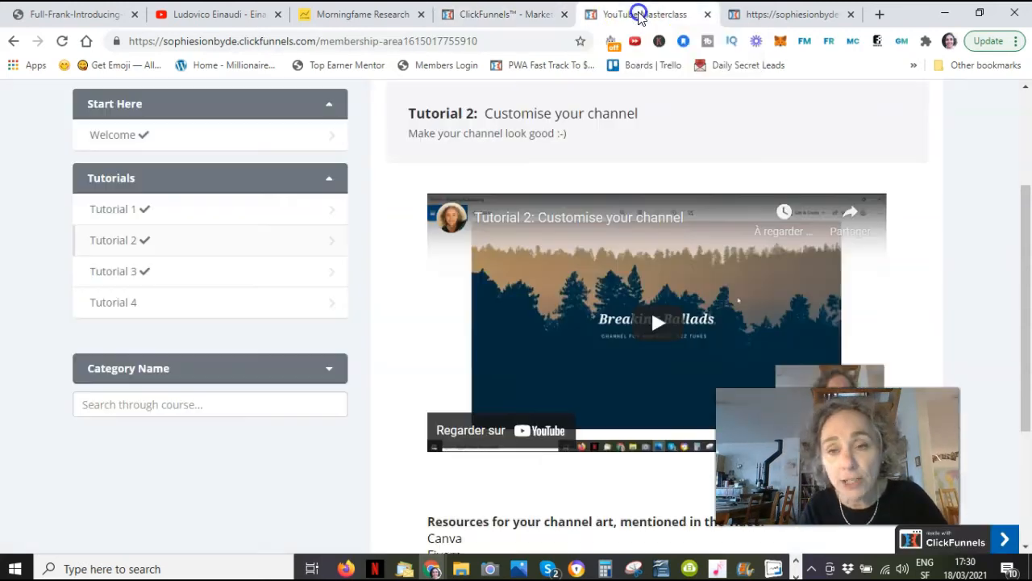
{"action": "scroll", "coordinate": [358, 214], "scroll_direction": "up", "scroll_amount": 2}
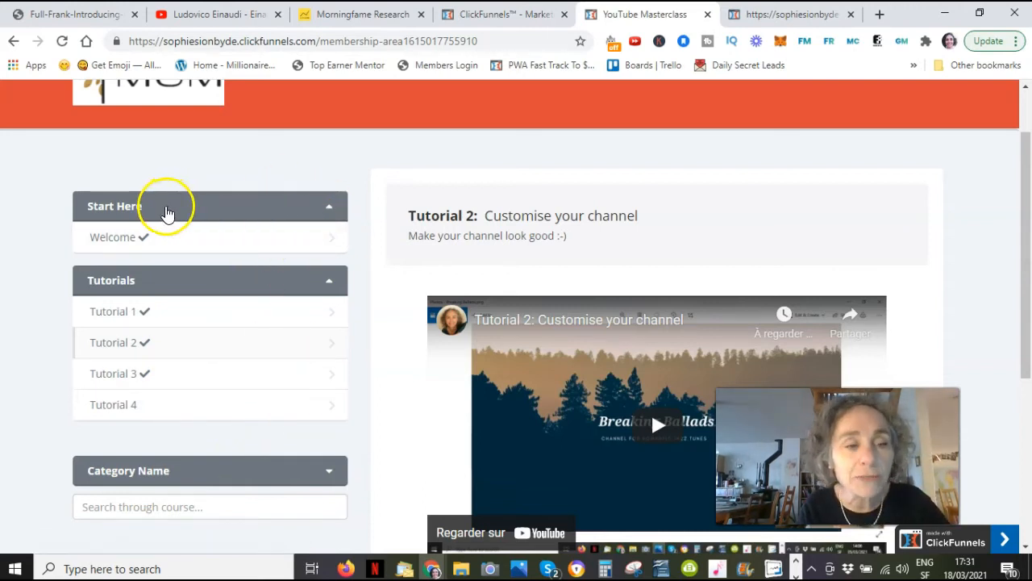
{"action": "left_click", "coordinate": [330, 210]}
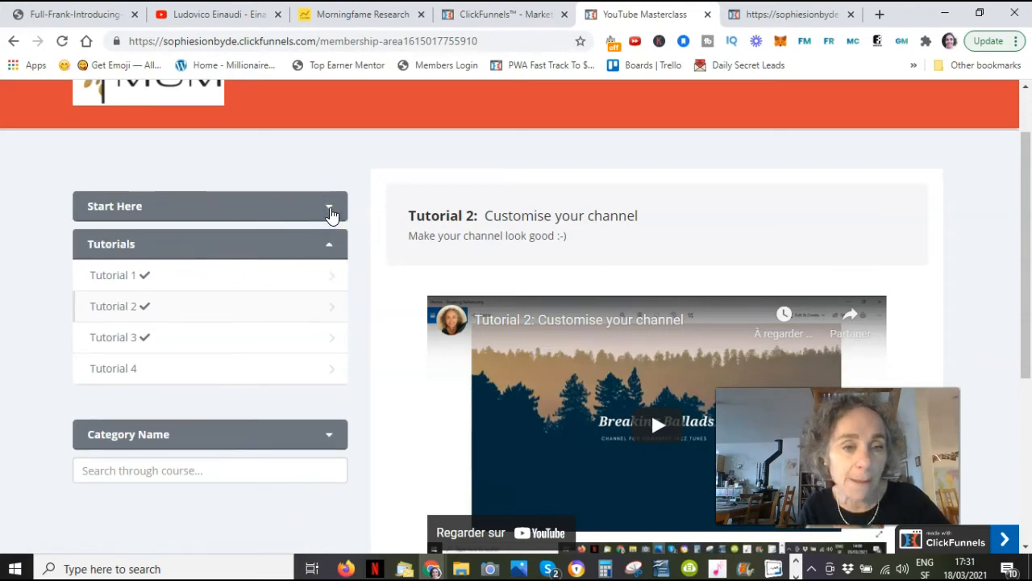
{"action": "left_click", "coordinate": [330, 210]}
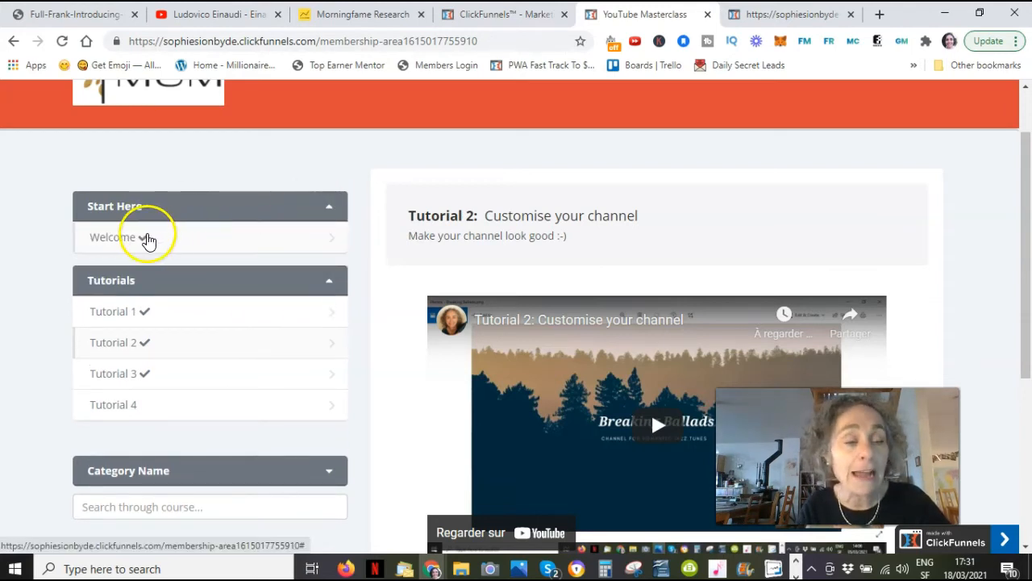
{"action": "left_click", "coordinate": [146, 238]}
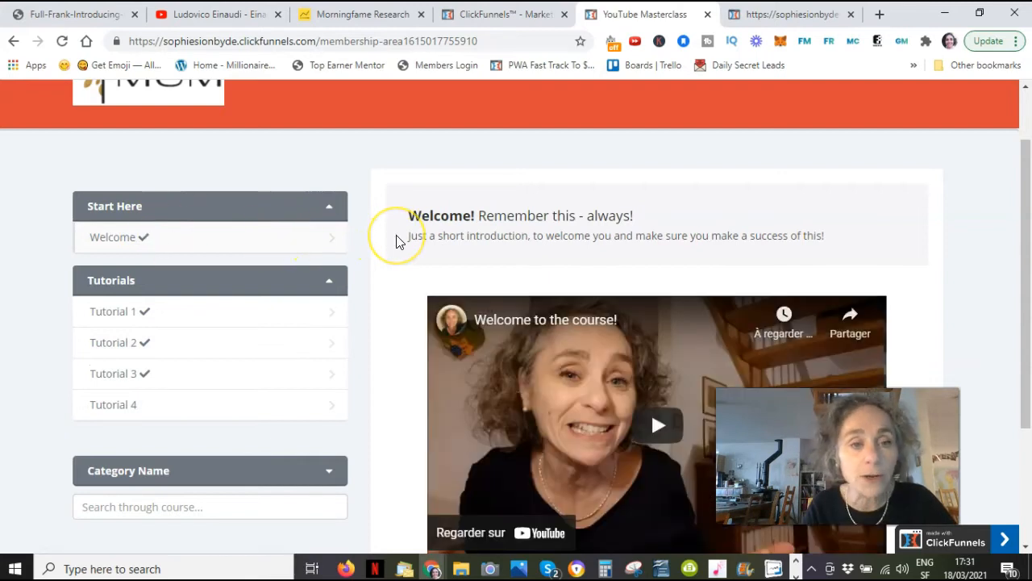
{"action": "left_click", "coordinate": [316, 248]}
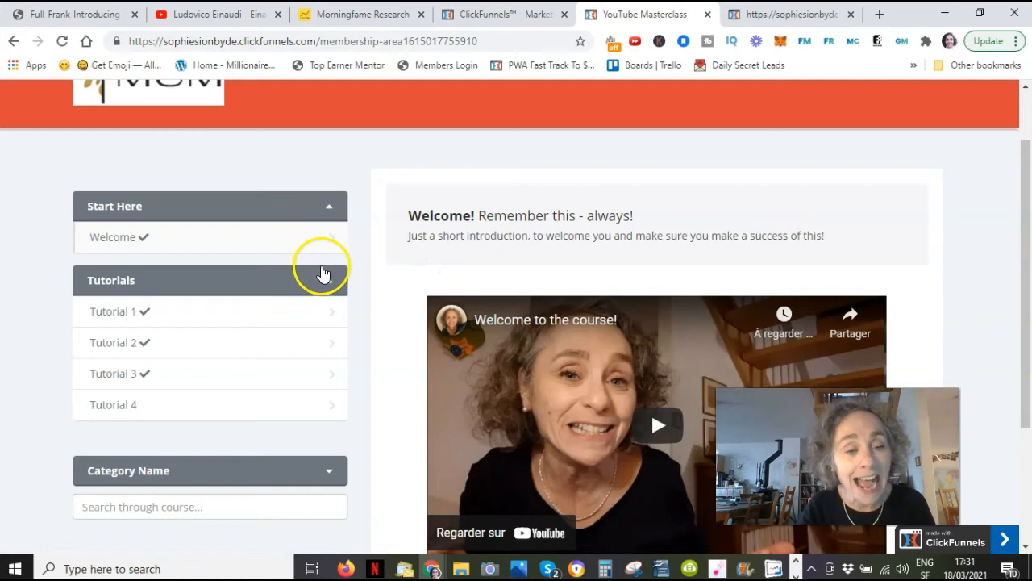
{"action": "scroll", "coordinate": [517, 300], "scroll_direction": "down", "scroll_amount": 2}
{"action": "scroll", "coordinate": [518, 300], "scroll_direction": "down", "scroll_amount": 1}
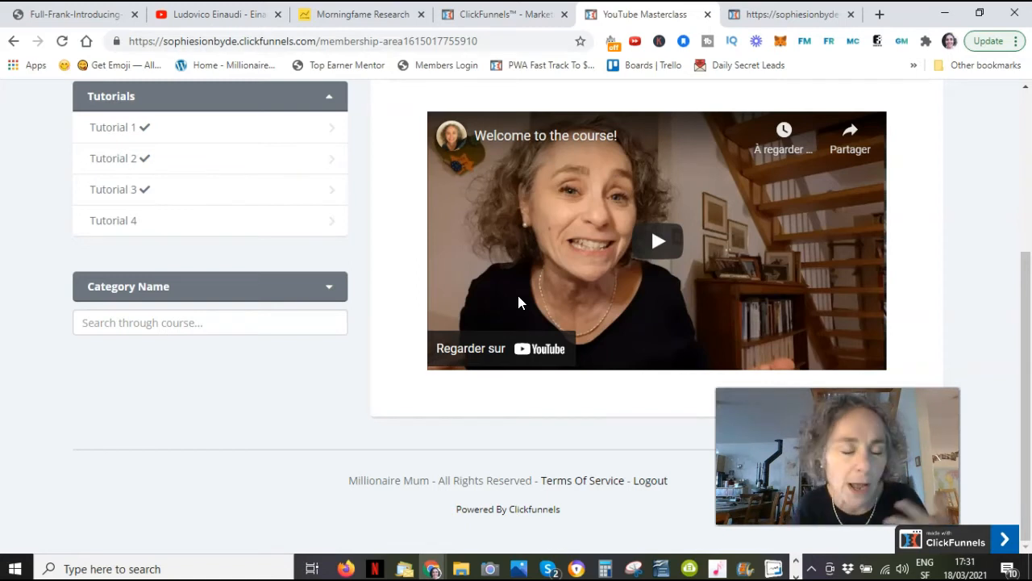
{"action": "scroll", "coordinate": [517, 295], "scroll_direction": "up", "scroll_amount": 3}
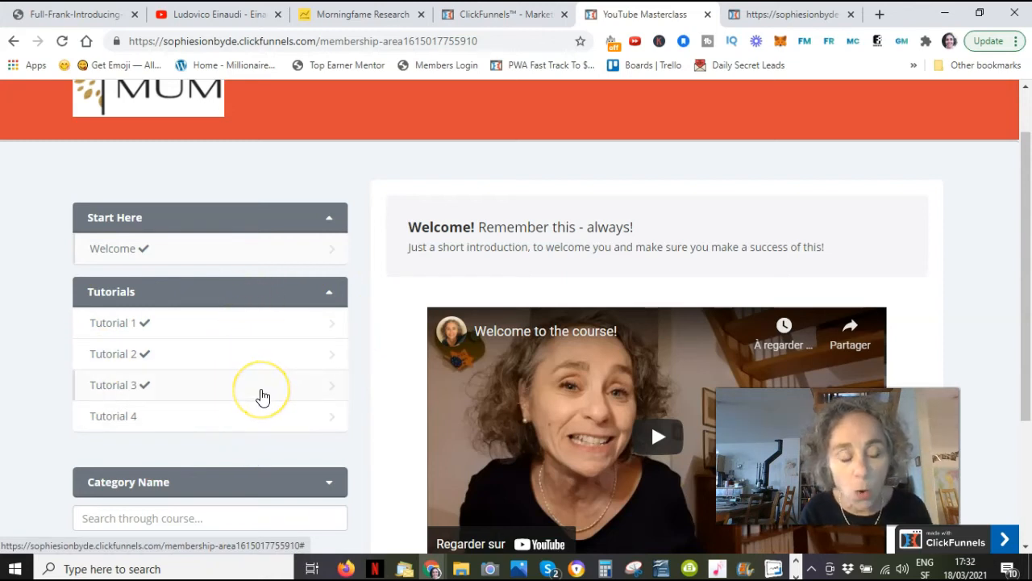
- Back in the example funnel's Membership Area, create a lesson named Lesson 2 in First Section without choosing a page template
{"action": "left_click", "coordinate": [490, 16]}
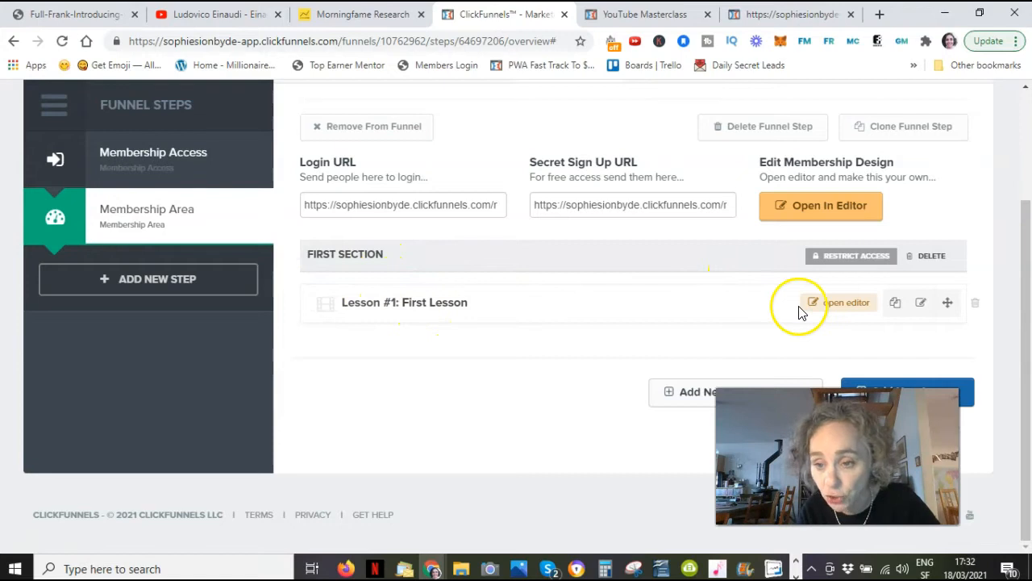
{"action": "scroll", "coordinate": [695, 342], "scroll_direction": "up", "scroll_amount": 1}
{"action": "left_click_drag", "start_coordinate": [837, 457], "coordinate": [437, 442]}
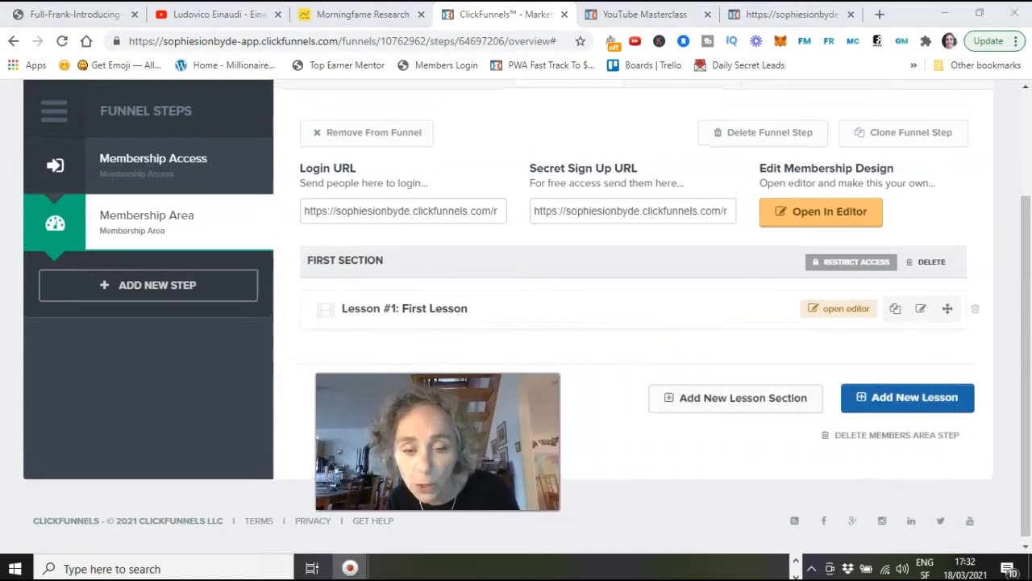
{"action": "left_click", "coordinate": [906, 411]}
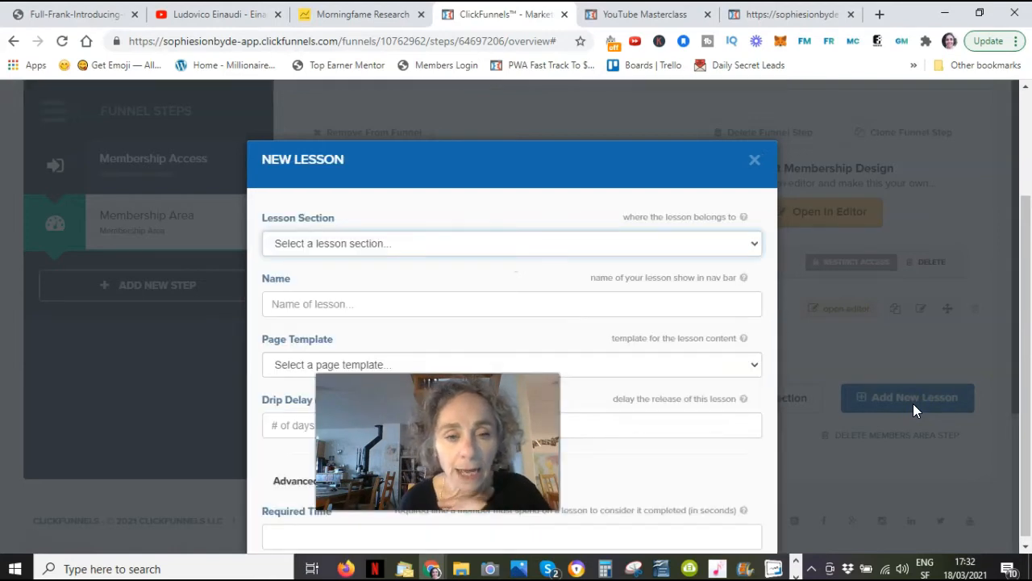
{"action": "scroll", "coordinate": [566, 266], "scroll_direction": "down", "scroll_amount": 2}
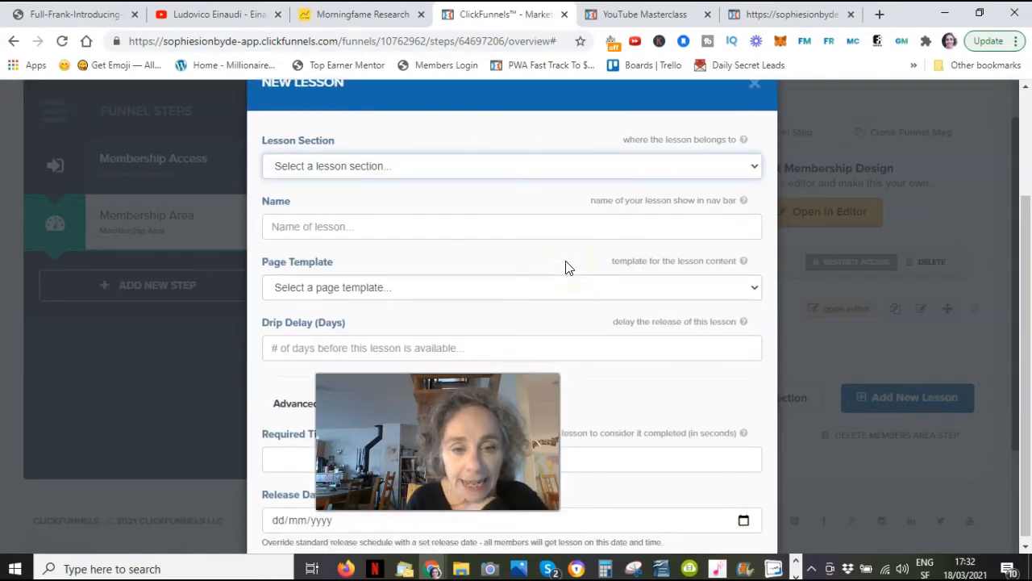
{"action": "left_click", "coordinate": [750, 171]}
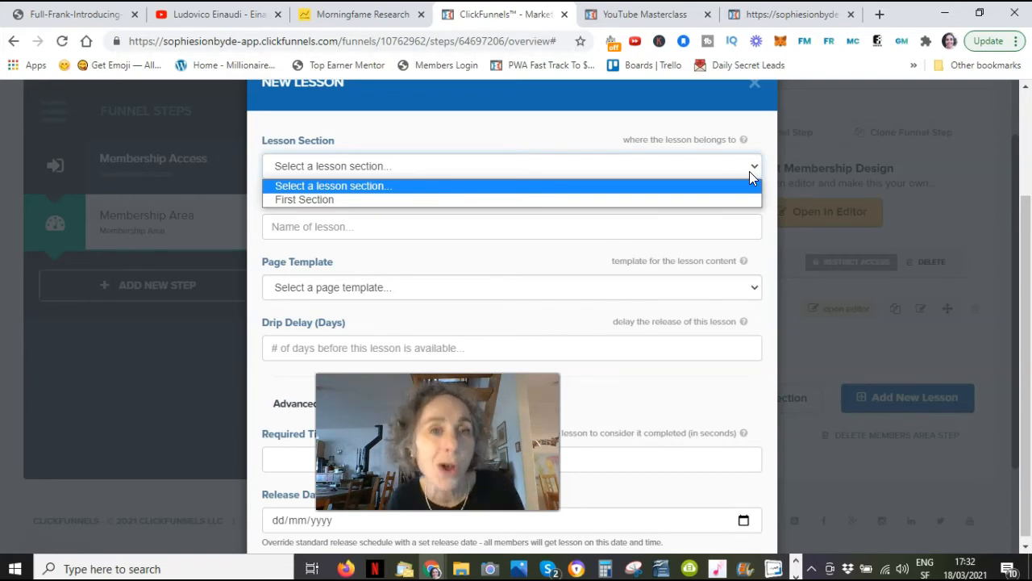
{"action": "left_click", "coordinate": [576, 199]}
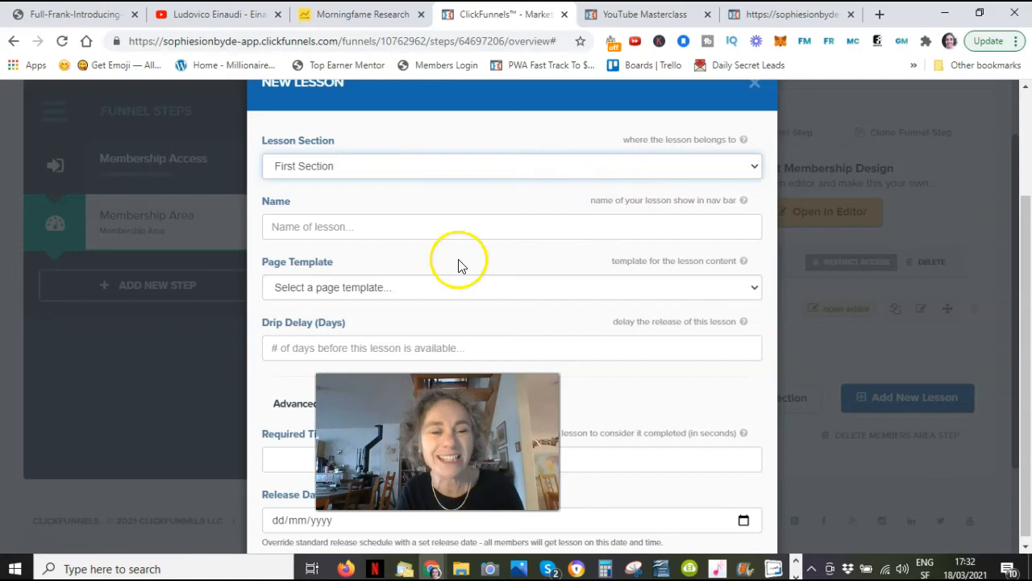
{"action": "left_click", "coordinate": [372, 226]}
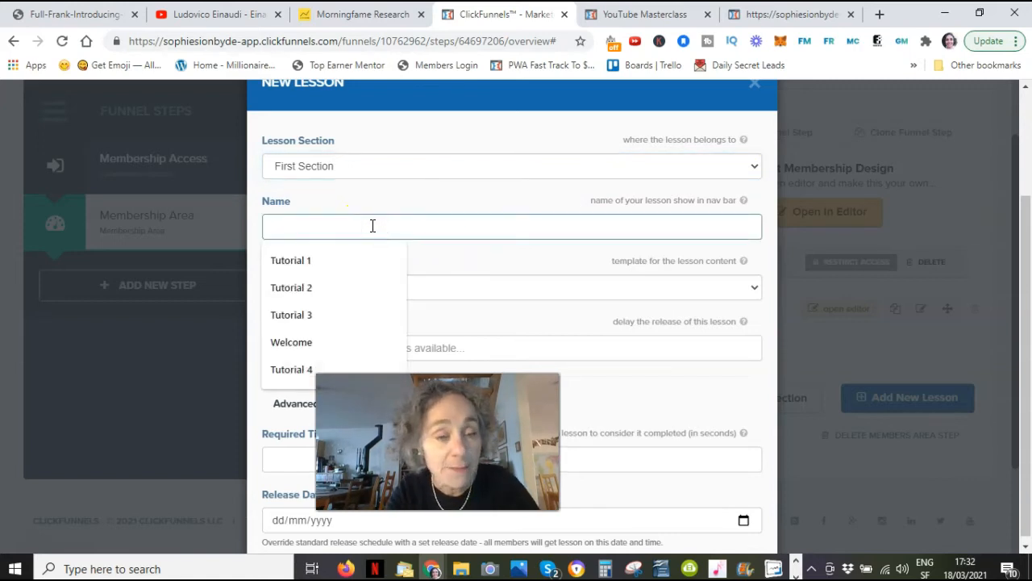
{"action": "type", "text": "Lesson 2"}
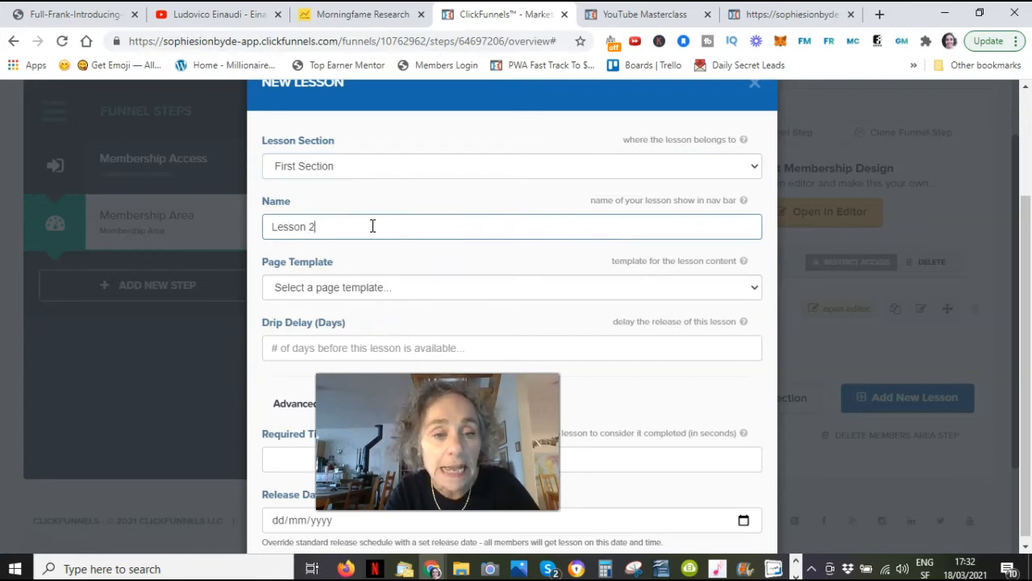
{"action": "scroll", "coordinate": [372, 225], "scroll_direction": "down", "scroll_amount": 2}
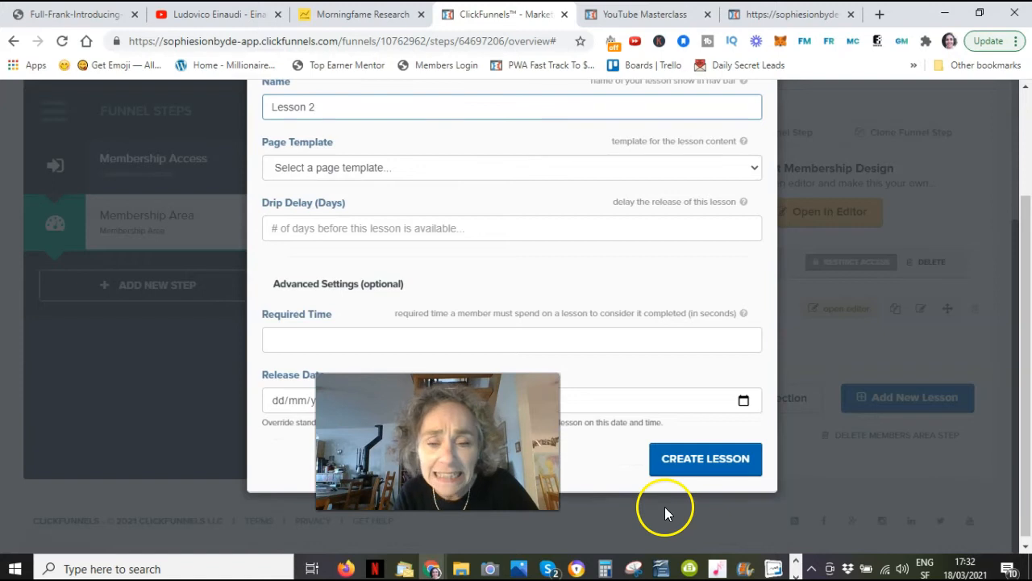
{"action": "left_click", "coordinate": [708, 462]}
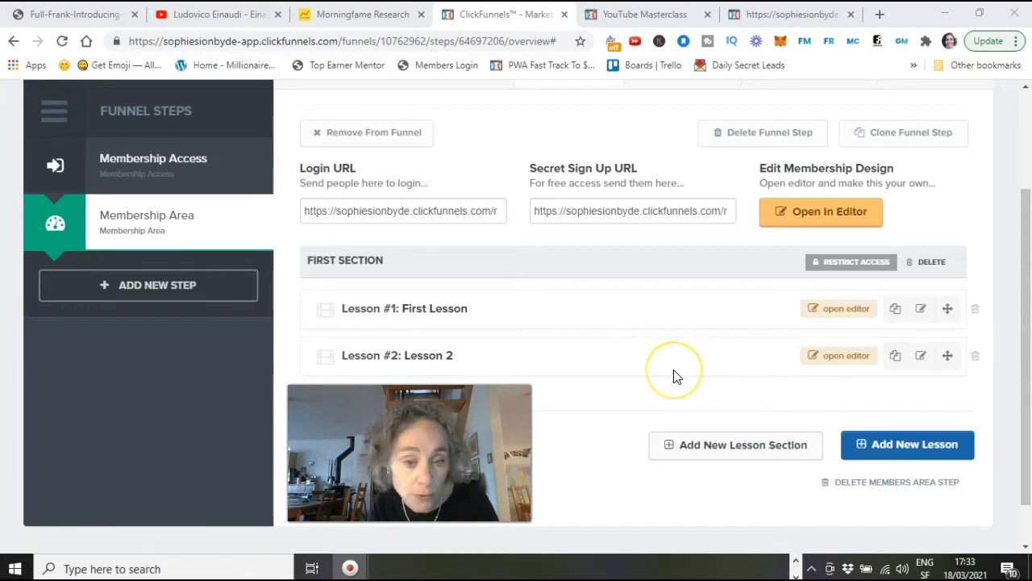
- Create a new lesson section named "Section 2 - whatever" with no product or tag requirements
{"action": "scroll", "coordinate": [674, 369], "scroll_direction": "down", "scroll_amount": 2}
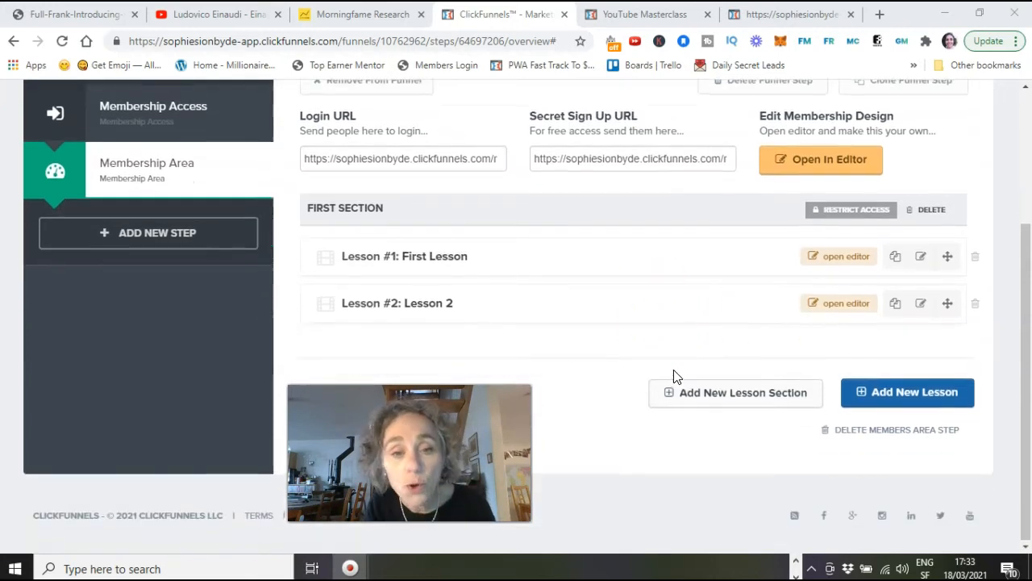
{"action": "left_click", "coordinate": [720, 401]}
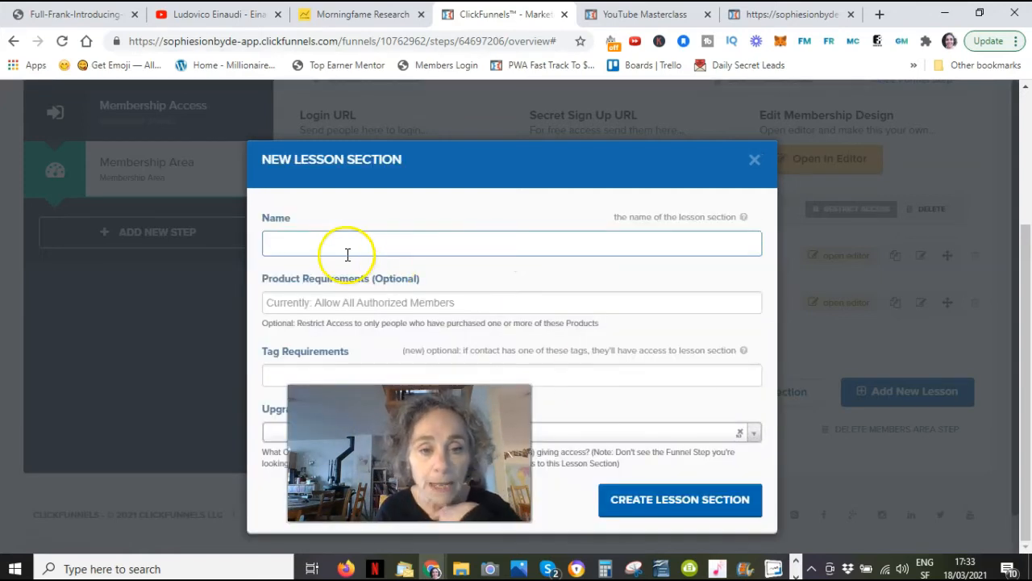
{"action": "left_click", "coordinate": [352, 245]}
{"action": "type", "text": "Section 2 - whatever"}
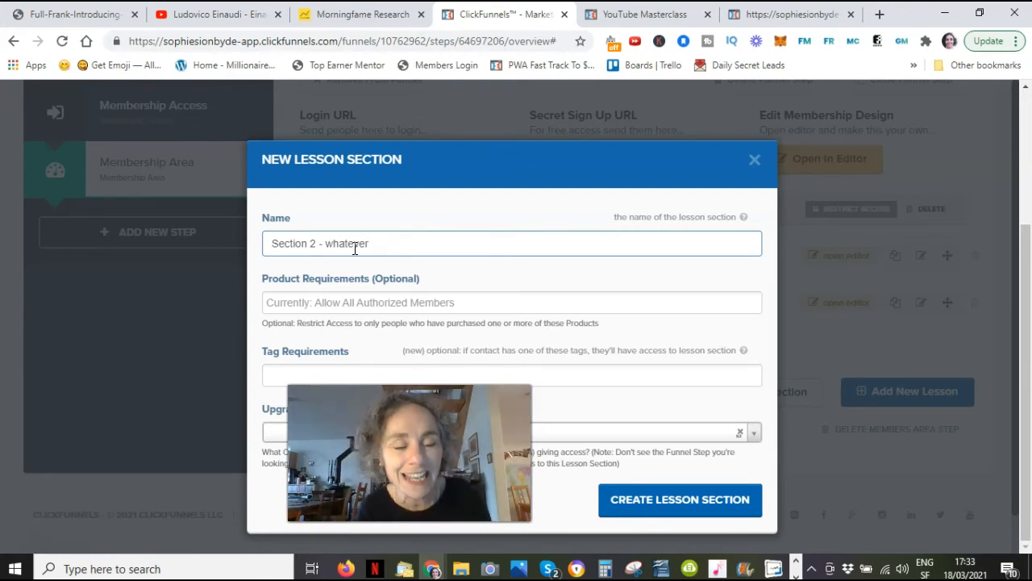
{"action": "left_click", "coordinate": [679, 499]}
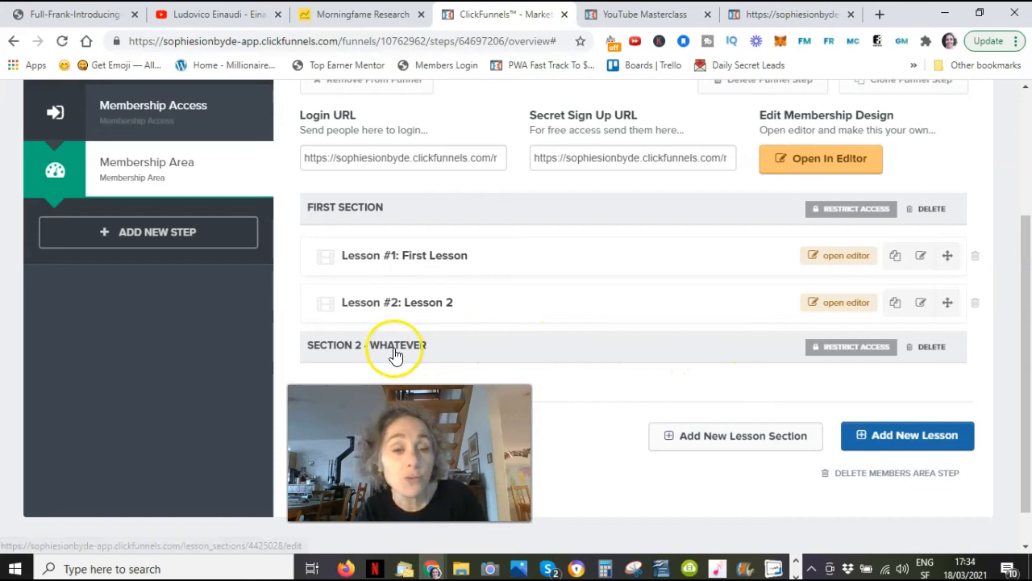
- Create a lesson named "Lessson 1" in Section 2 - whatever, leaving the page template and optional settings unset
{"action": "scroll", "coordinate": [602, 349], "scroll_direction": "down", "scroll_amount": 1}
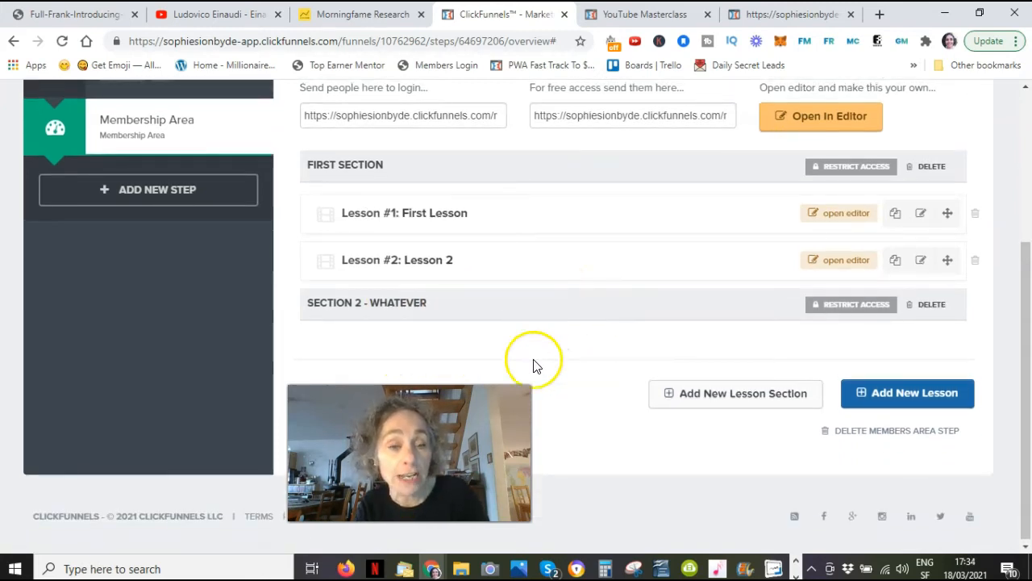
{"action": "left_click", "coordinate": [916, 401]}
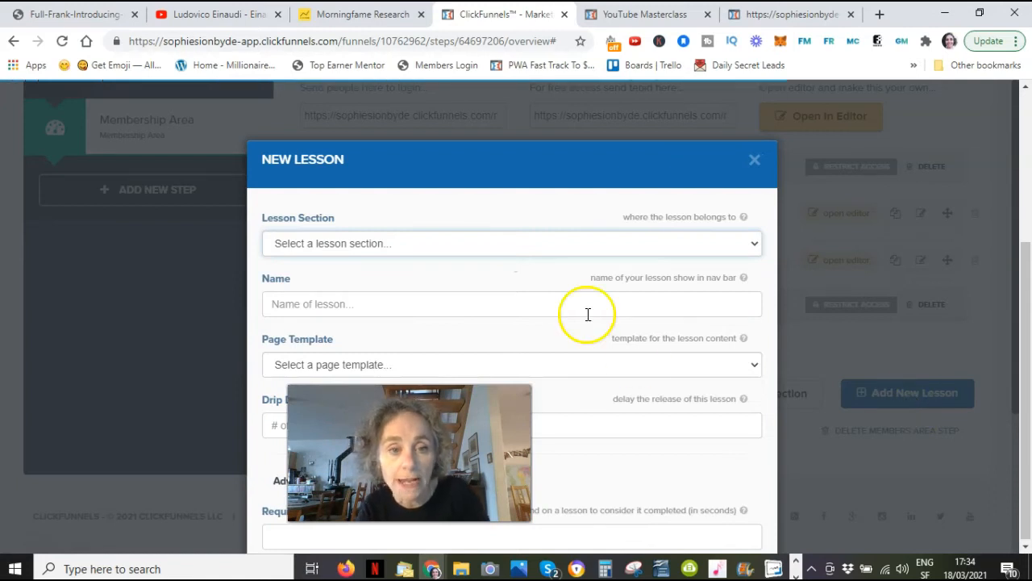
{"action": "left_click", "coordinate": [756, 247]}
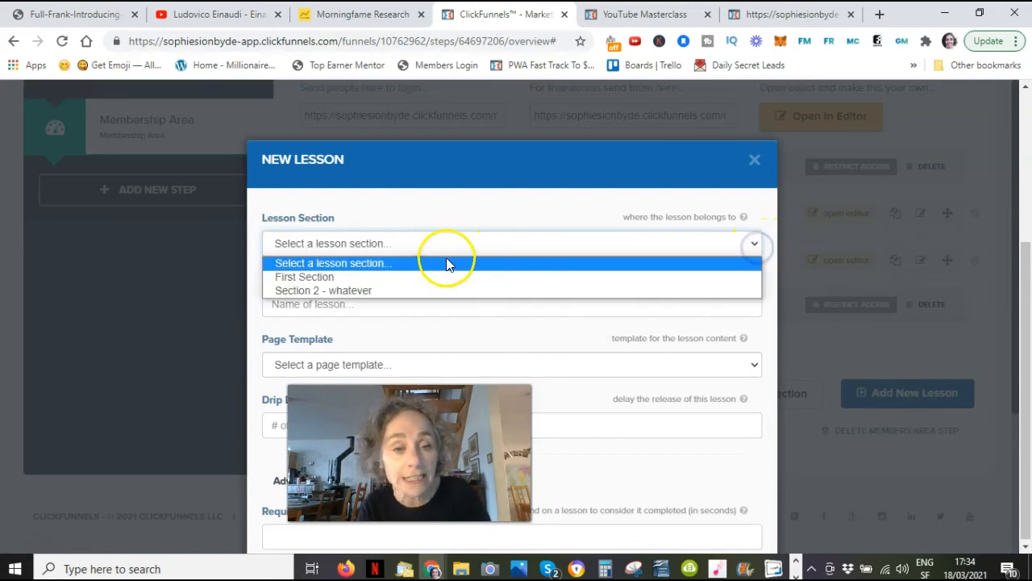
{"action": "left_click", "coordinate": [366, 290]}
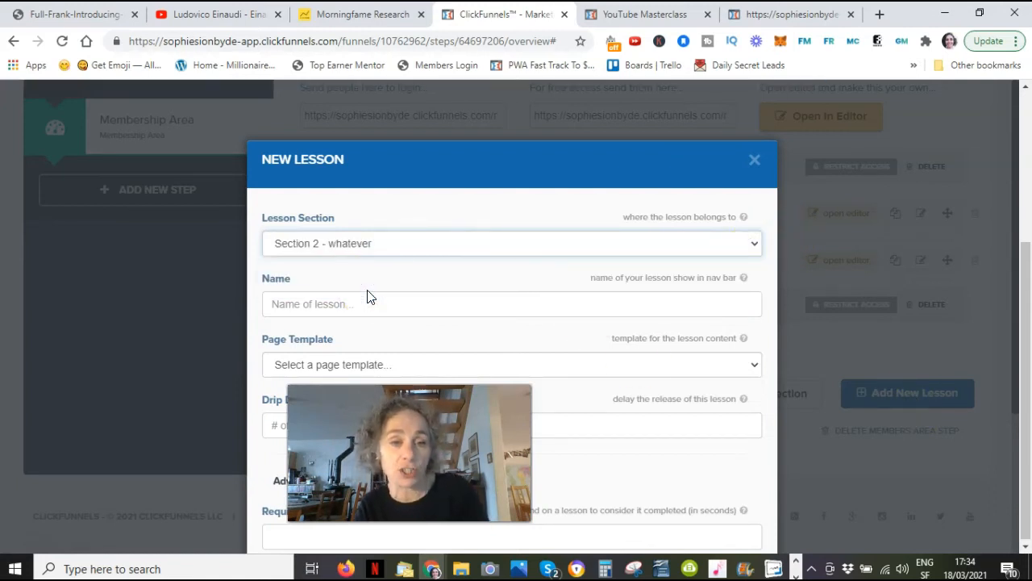
{"action": "scroll", "coordinate": [474, 346], "scroll_direction": "down", "scroll_amount": 3}
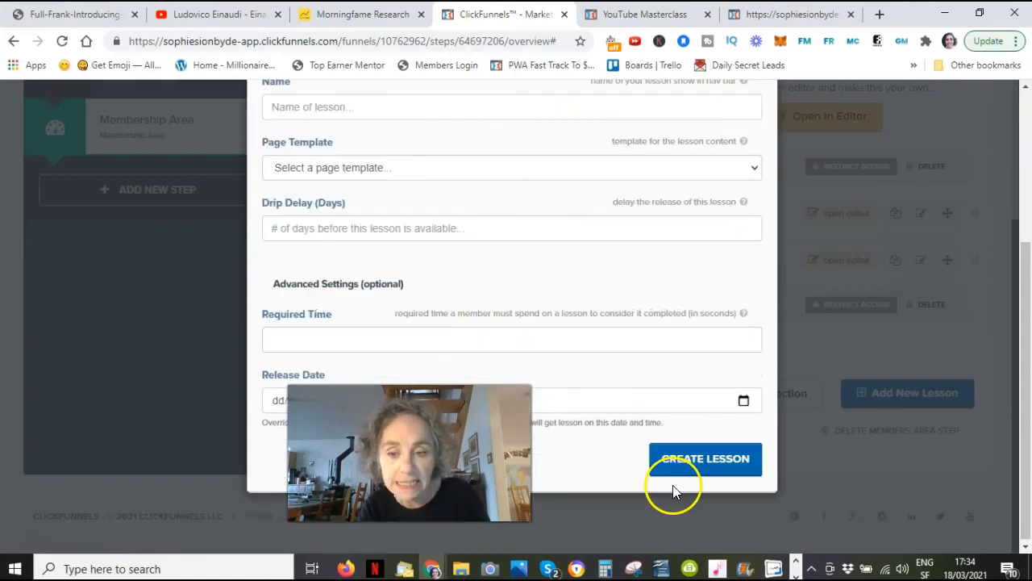
{"action": "left_click", "coordinate": [700, 464]}
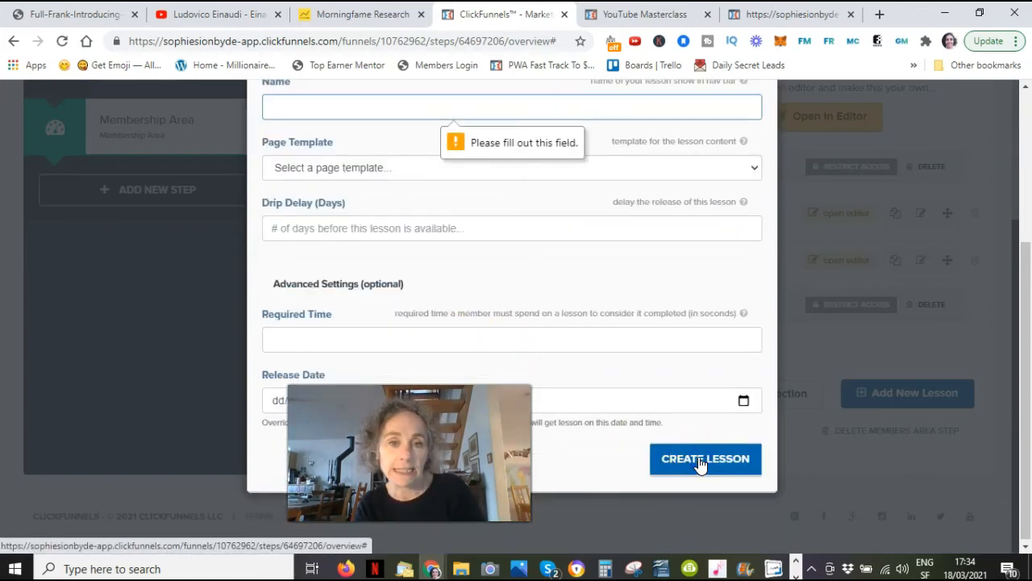
{"action": "left_click", "coordinate": [340, 273]}
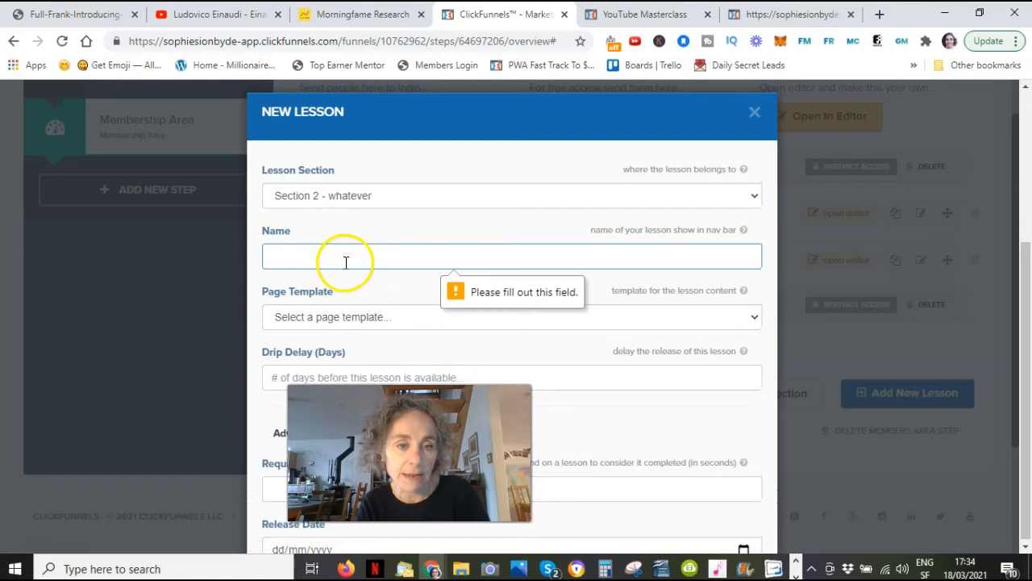
{"action": "type", "text": "Le"}
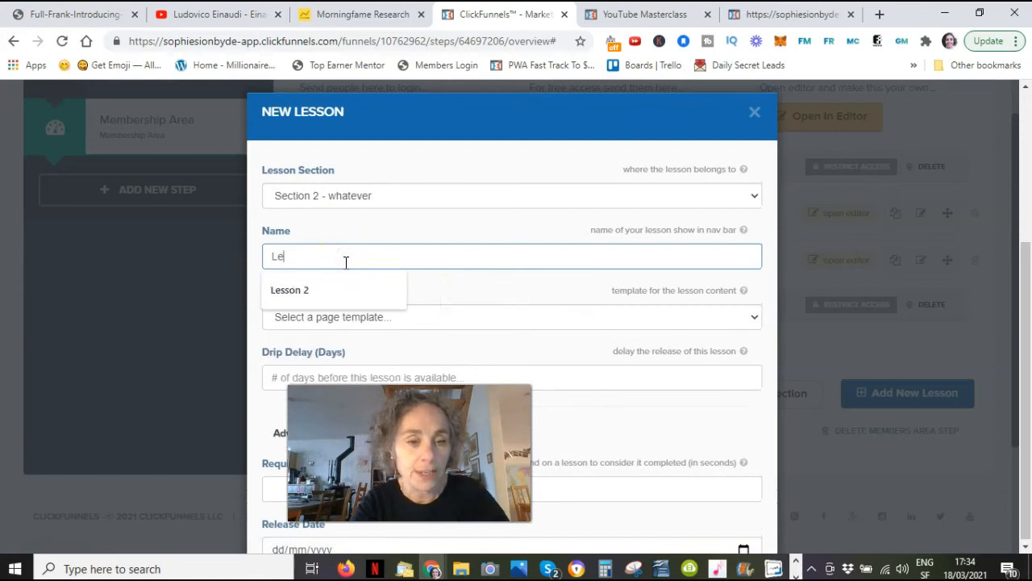
{"action": "type", "text": "ssson 1"}
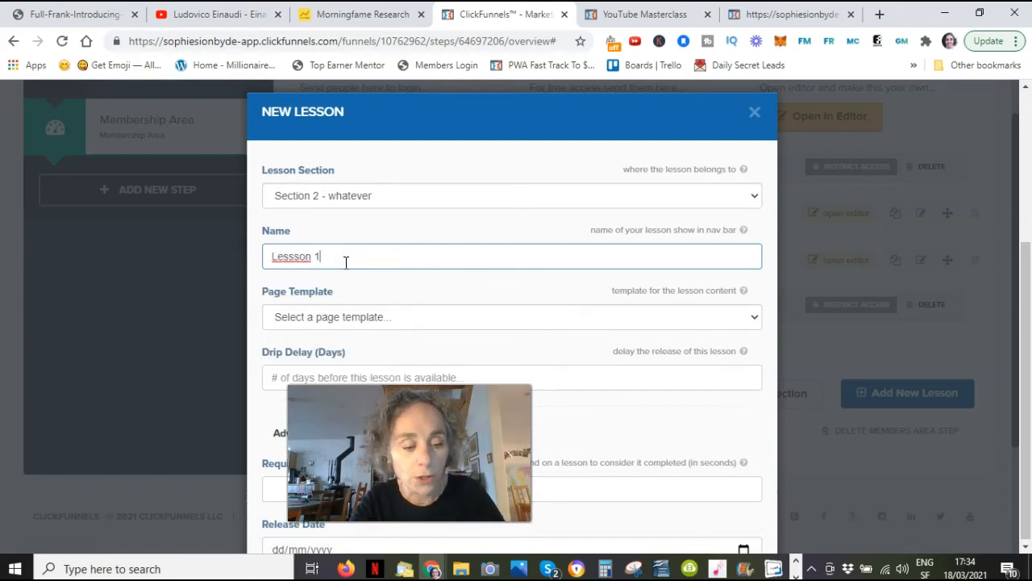
{"action": "scroll", "coordinate": [587, 347], "scroll_direction": "down", "scroll_amount": 2}
{"action": "left_click", "coordinate": [669, 461]}
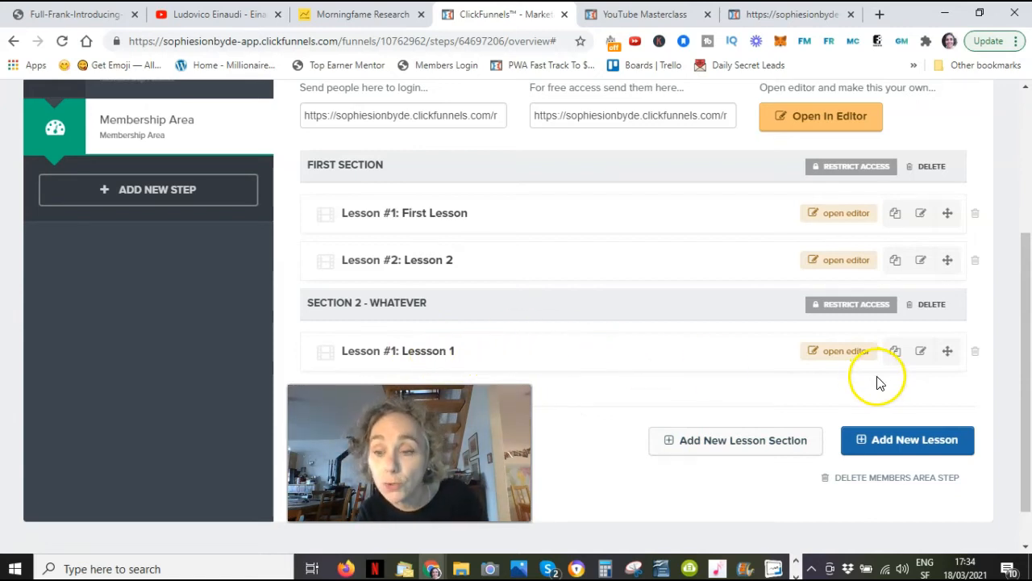
- Reassign the lesson in Section 2 - whatever to First Section and save the lesson settings
{"action": "left_click", "coordinate": [920, 353]}
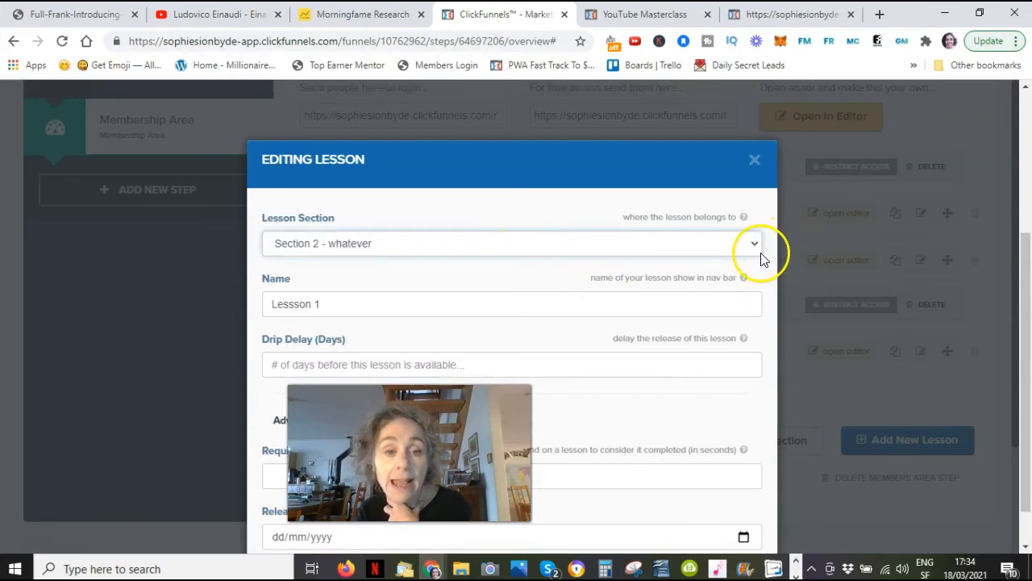
{"action": "left_click", "coordinate": [756, 251]}
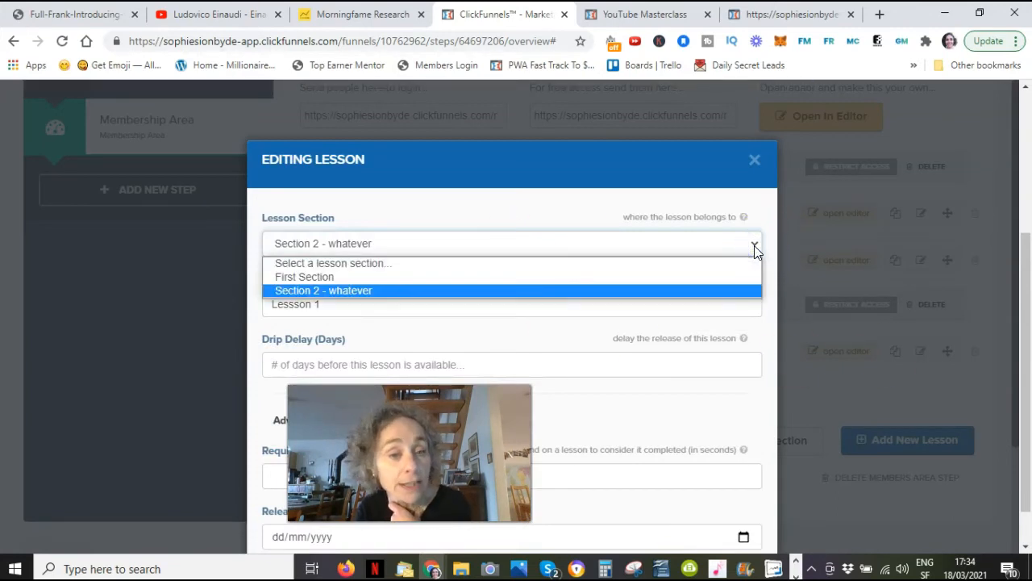
{"action": "left_click", "coordinate": [475, 276]}
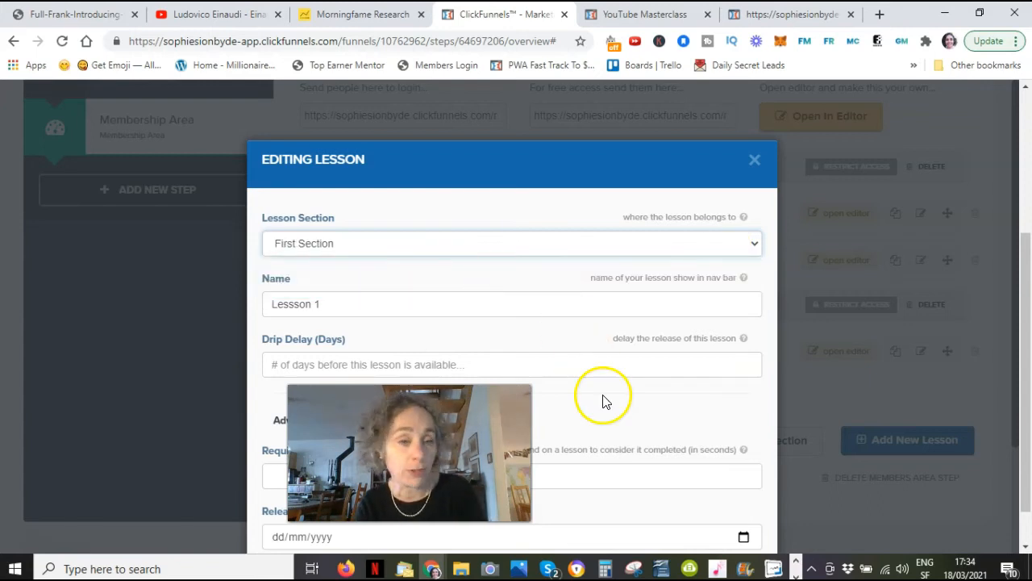
{"action": "scroll", "coordinate": [604, 400], "scroll_direction": "down", "scroll_amount": 2}
{"action": "left_click", "coordinate": [705, 459]}
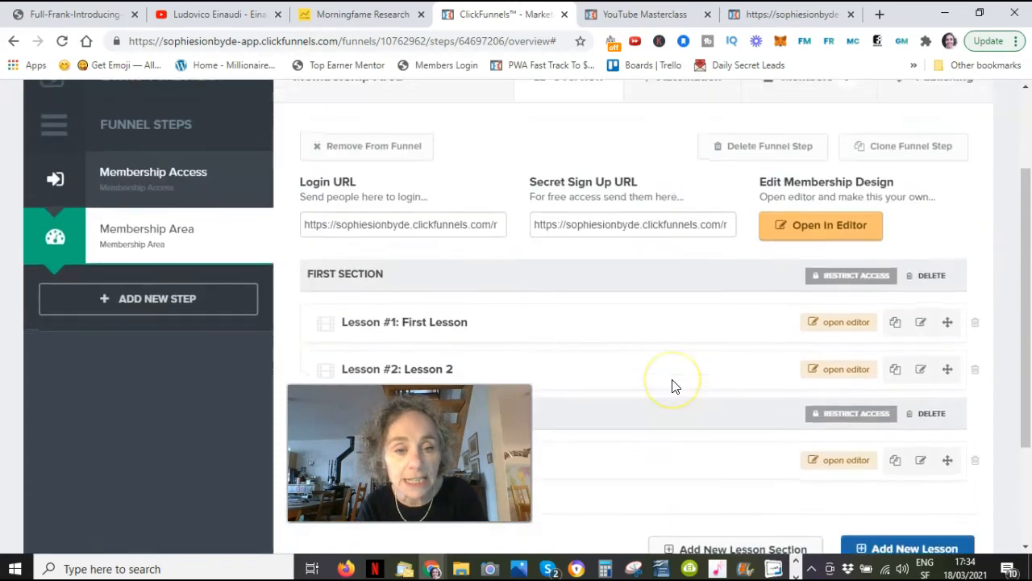
- Reload the Membership Area overview and check which section each lesson is listed under
{"action": "scroll", "coordinate": [672, 387], "scroll_direction": "down", "scroll_amount": 2}
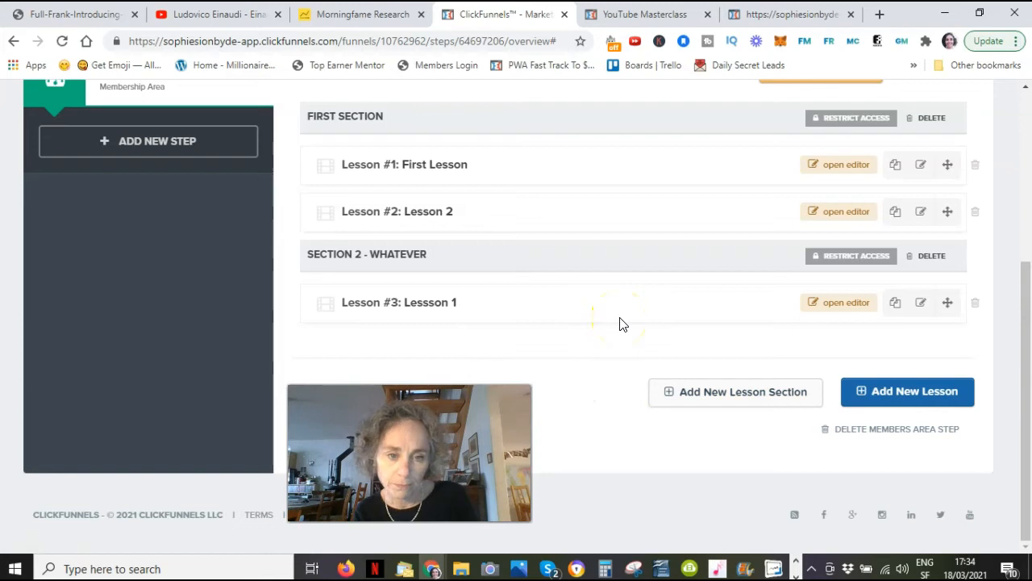
{"action": "scroll", "coordinate": [621, 324], "scroll_direction": "up", "scroll_amount": 2}
{"action": "scroll", "coordinate": [621, 324], "scroll_direction": "down", "scroll_amount": 2}
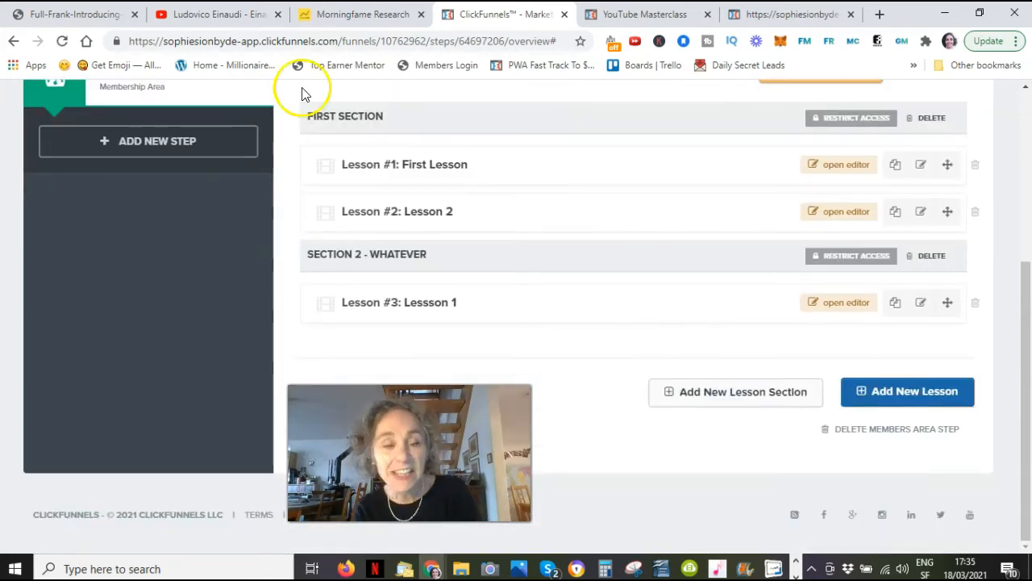
{"action": "left_click", "coordinate": [63, 41]}
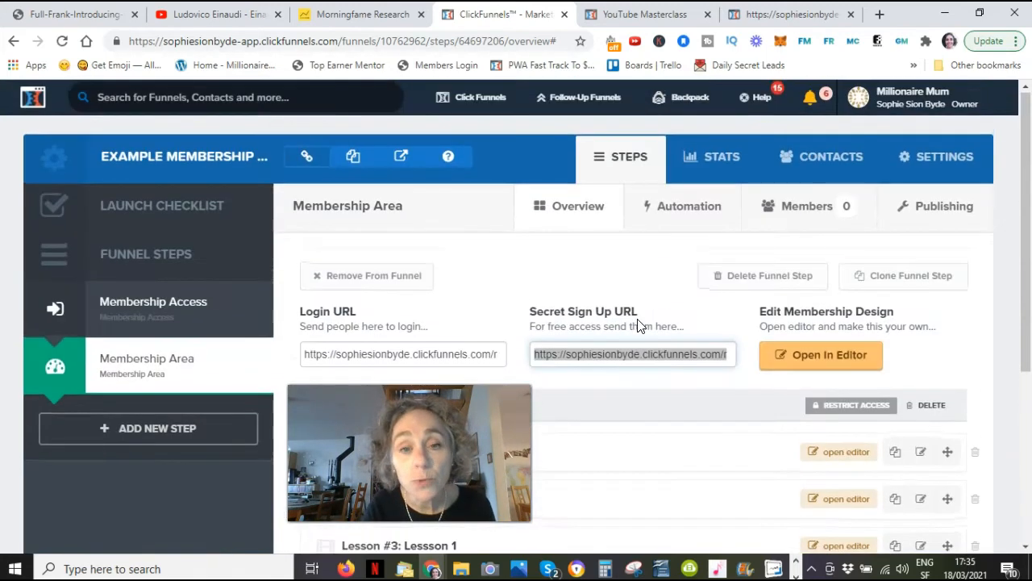
{"action": "scroll", "coordinate": [638, 325], "scroll_direction": "down", "scroll_amount": 3}
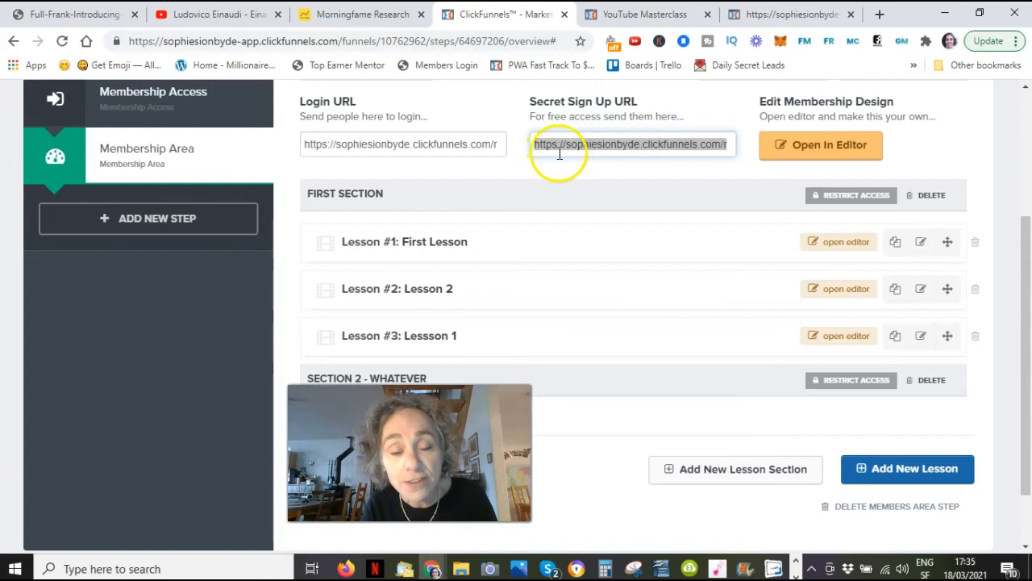
- Copy the Membership Area's Secret Sign Up URL and load it in a new browser tab
{"action": "right_click", "coordinate": [607, 146]}
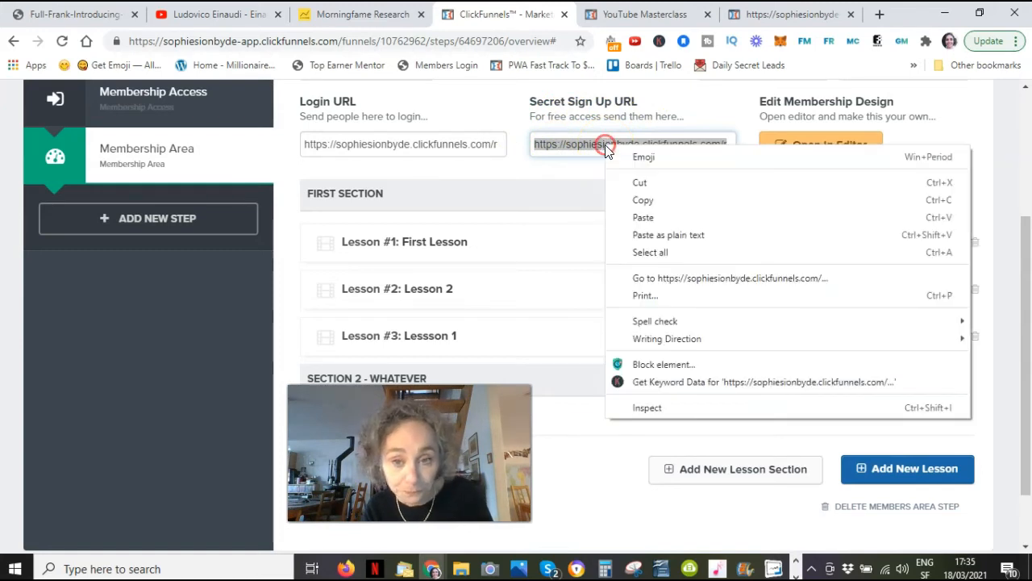
{"action": "left_click", "coordinate": [648, 202]}
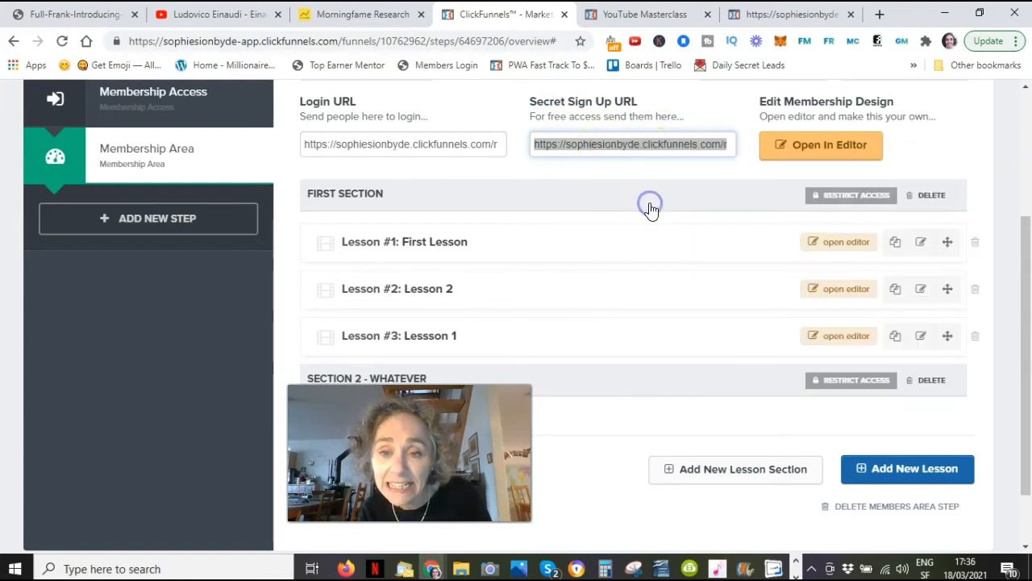
{"action": "left_click", "coordinate": [879, 15]}
{"action": "right_click", "coordinate": [488, 39]}
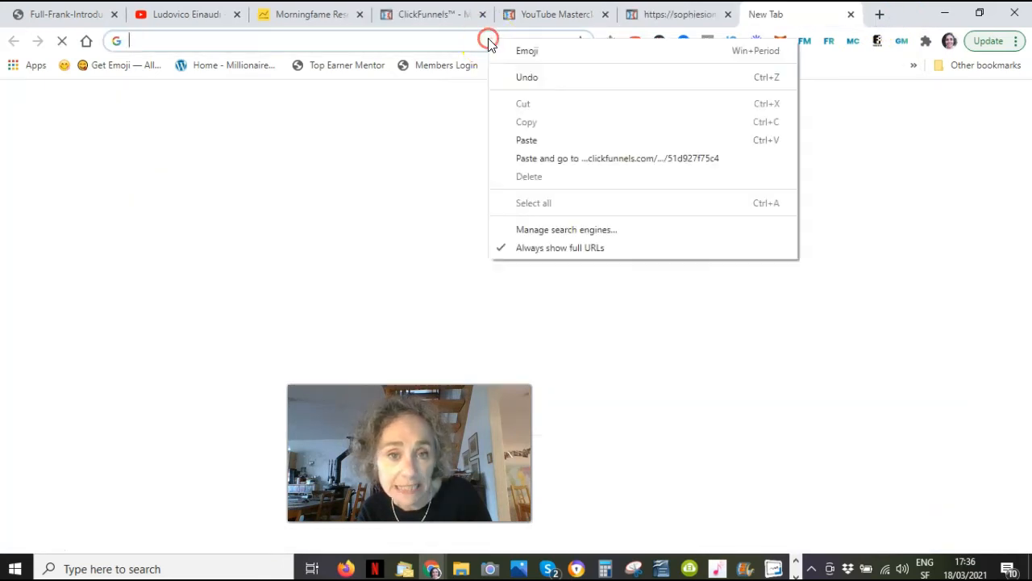
{"action": "left_click", "coordinate": [534, 141]}
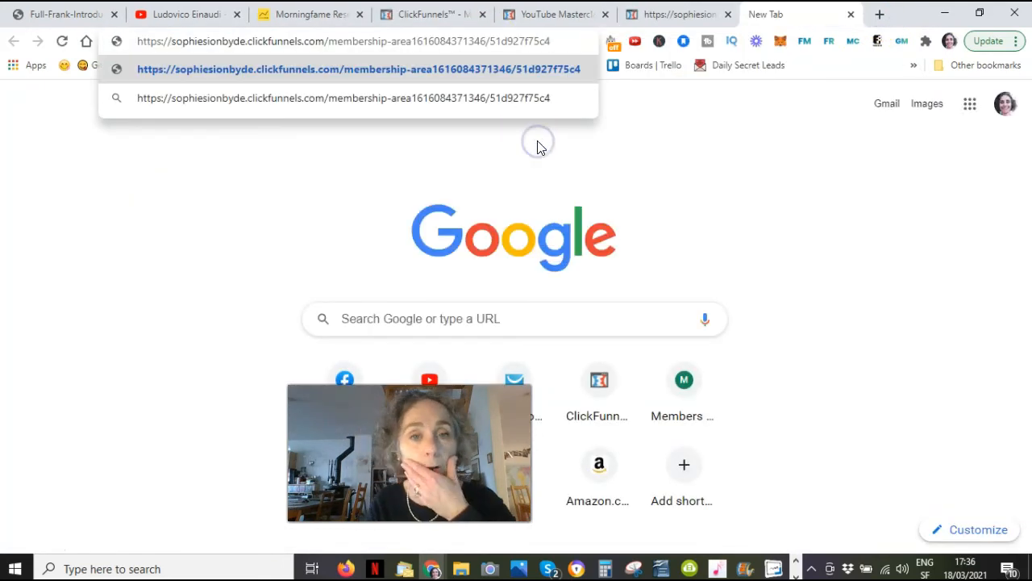
{"action": "key", "text": "Return"}
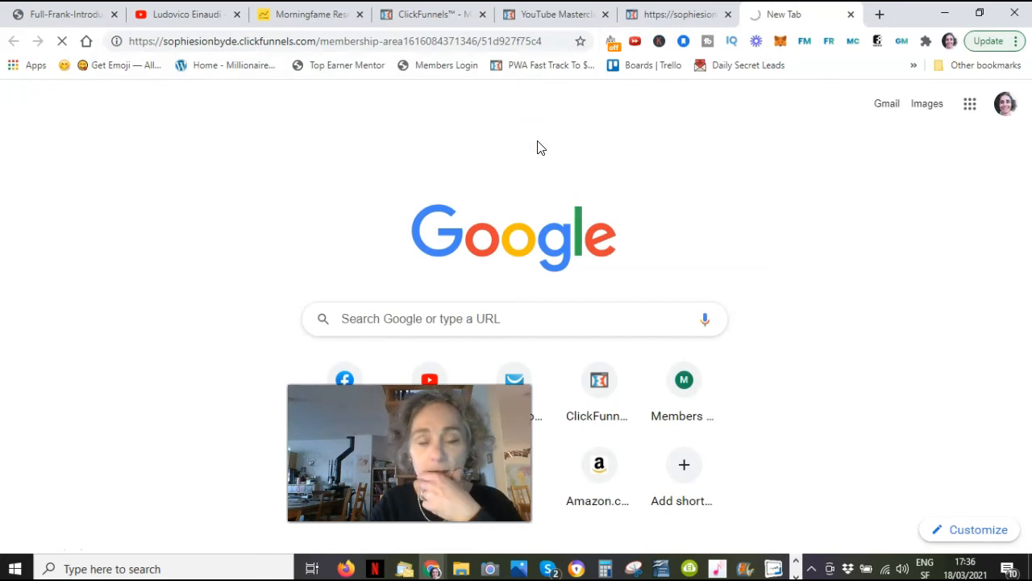
- Review the Create Your Account form on the membership access page, and return to the funnel's Membership Area overview
{"action": "scroll", "coordinate": [714, 255], "scroll_direction": "down", "scroll_amount": 3}
{"action": "scroll", "coordinate": [715, 258], "scroll_direction": "up", "scroll_amount": 1}
{"action": "scroll", "coordinate": [714, 258], "scroll_direction": "down", "scroll_amount": 1}
{"action": "scroll", "coordinate": [714, 258], "scroll_direction": "up", "scroll_amount": 1}
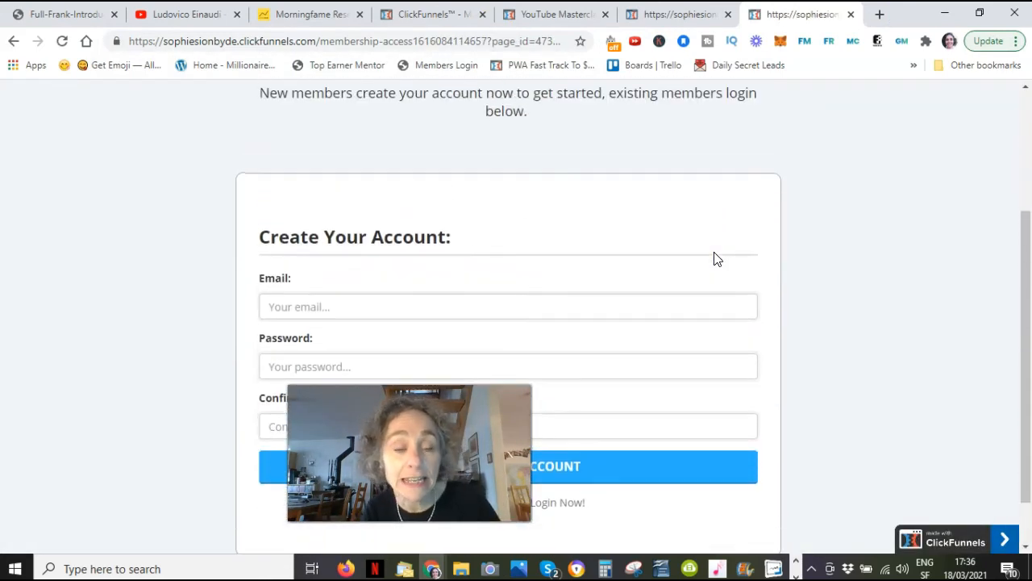
{"action": "left_click", "coordinate": [660, 198]}
{"action": "left_click", "coordinate": [442, 15]}
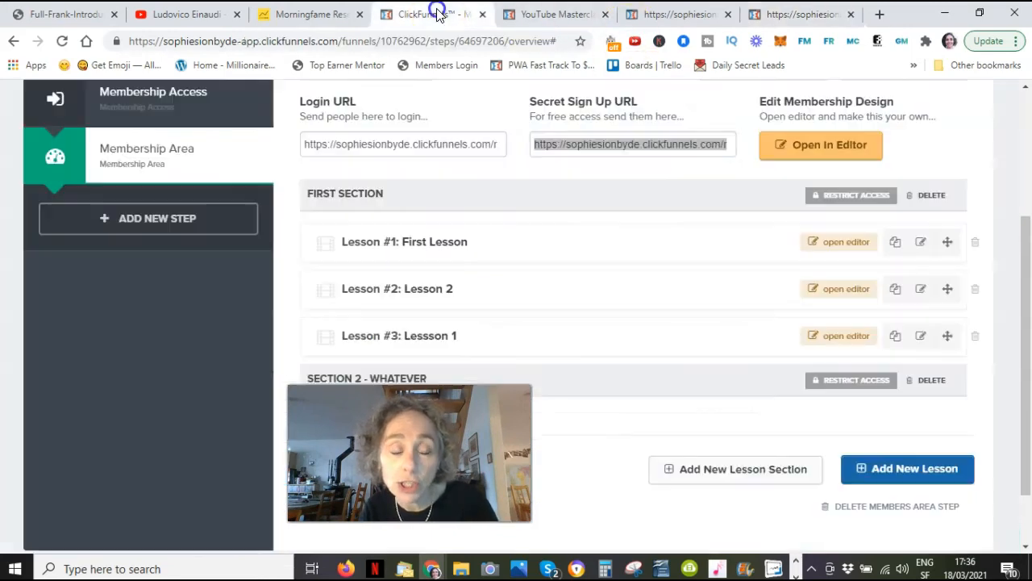
{"action": "scroll", "coordinate": [175, 239], "scroll_direction": "up", "scroll_amount": 1}
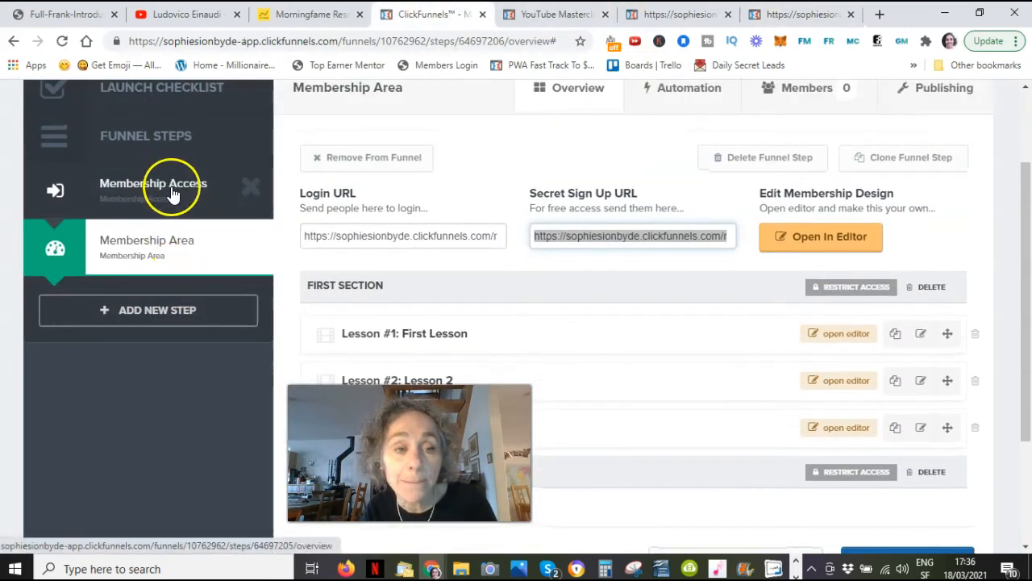